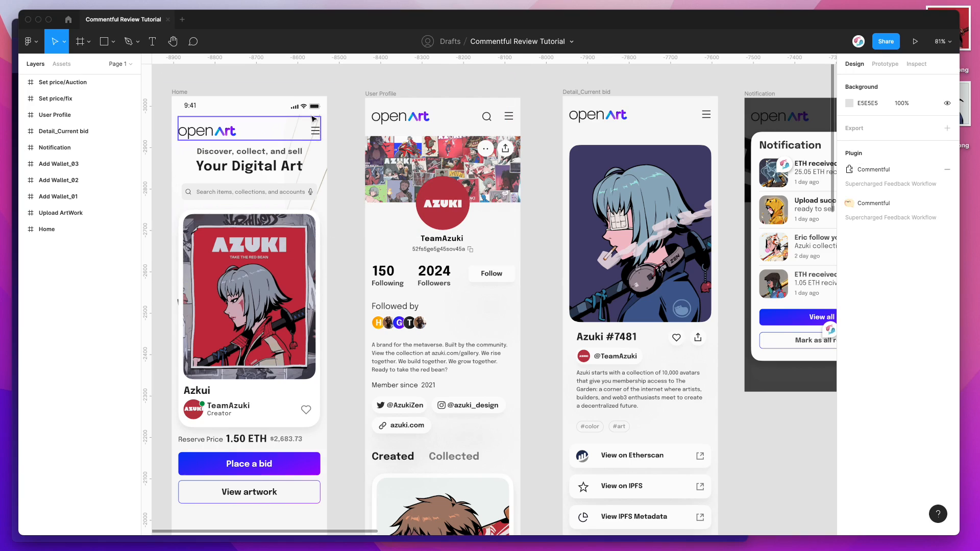
# Step: View the Commentful Feedback Workflow listing in the Community, and run that plugin in the Commentful Review Tutorial file
pyautogui.click(69, 20)
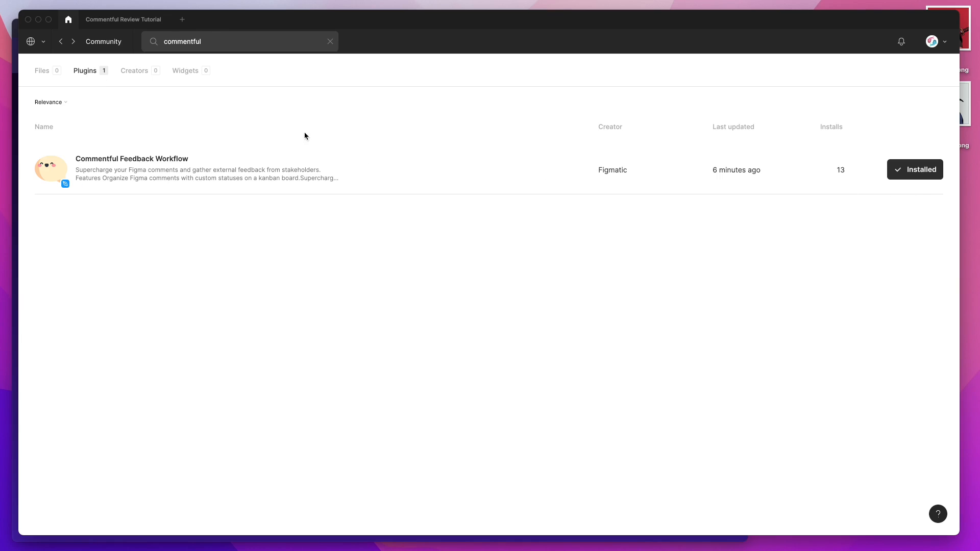
pyautogui.click(123, 21)
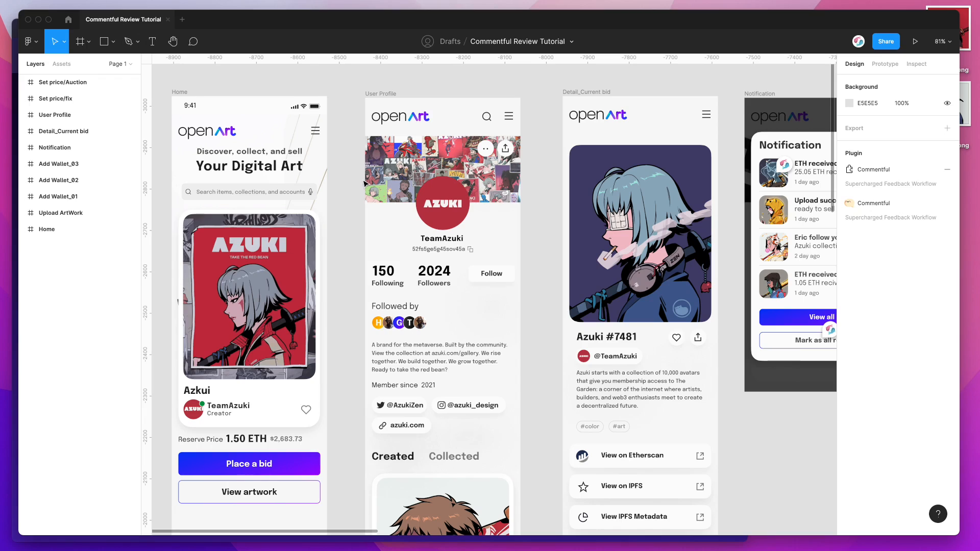
pyautogui.rightClick(336, 72)
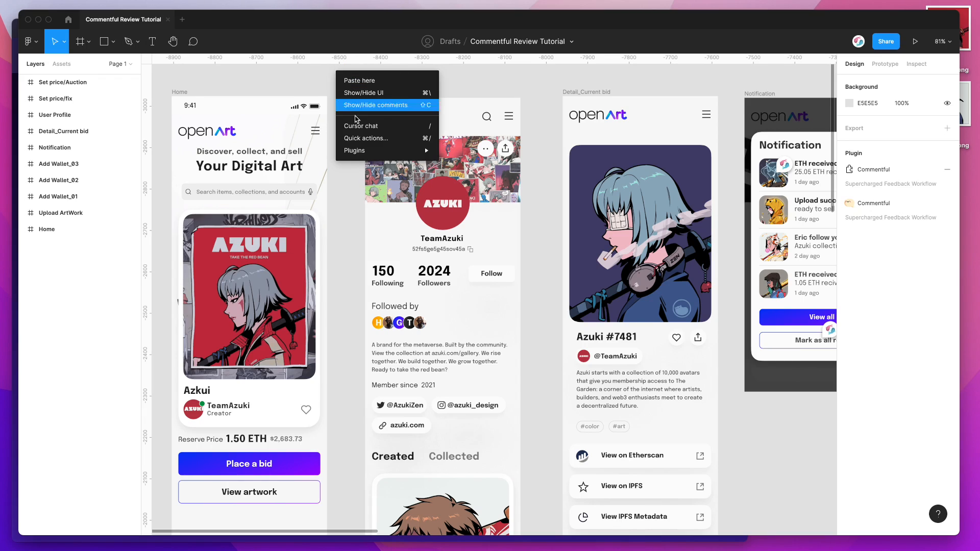
pyautogui.moveTo(359, 150)
pyautogui.click(499, 167)
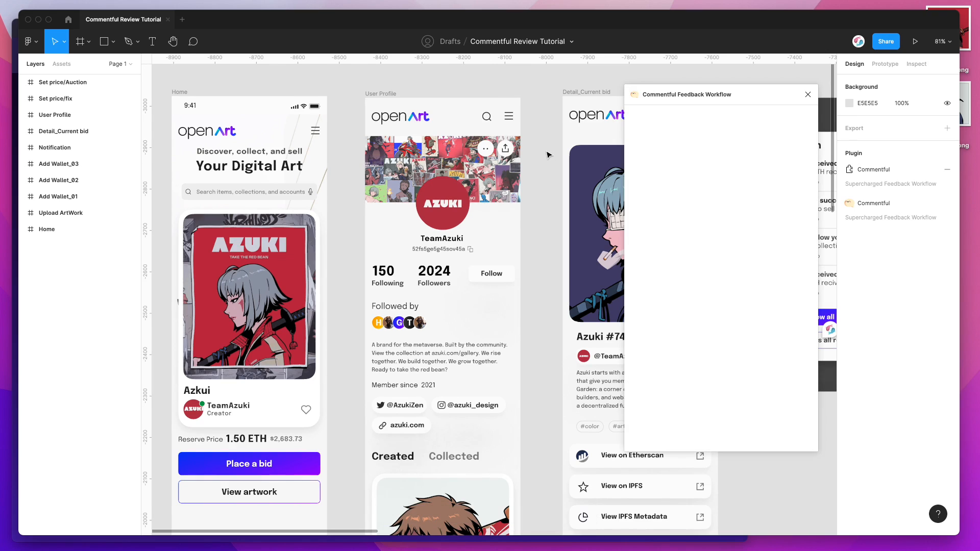
pyautogui.moveTo(727, 92); pyautogui.dragTo(729, 79)
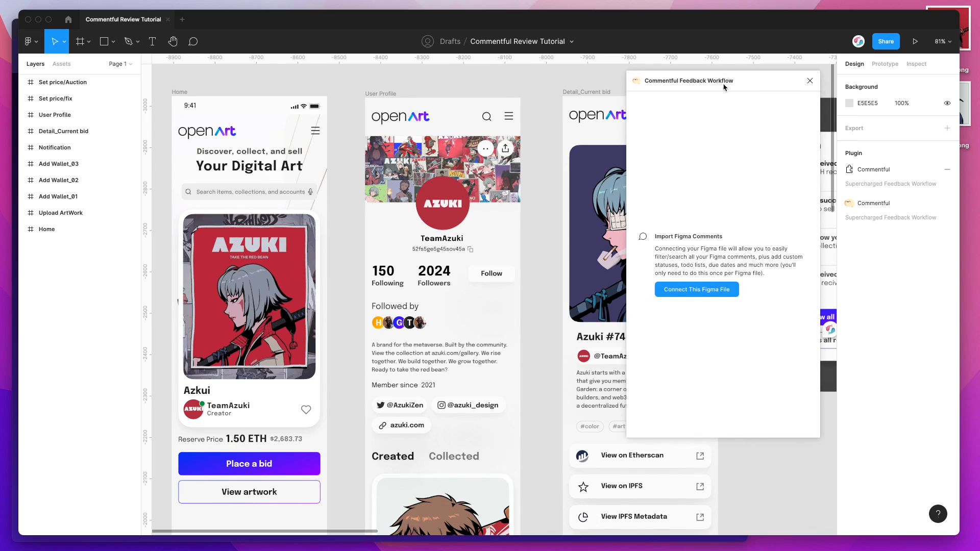
# Step: Connect this Figma file to the plugin by entering and saving the Figma API token
pyautogui.click(687, 293)
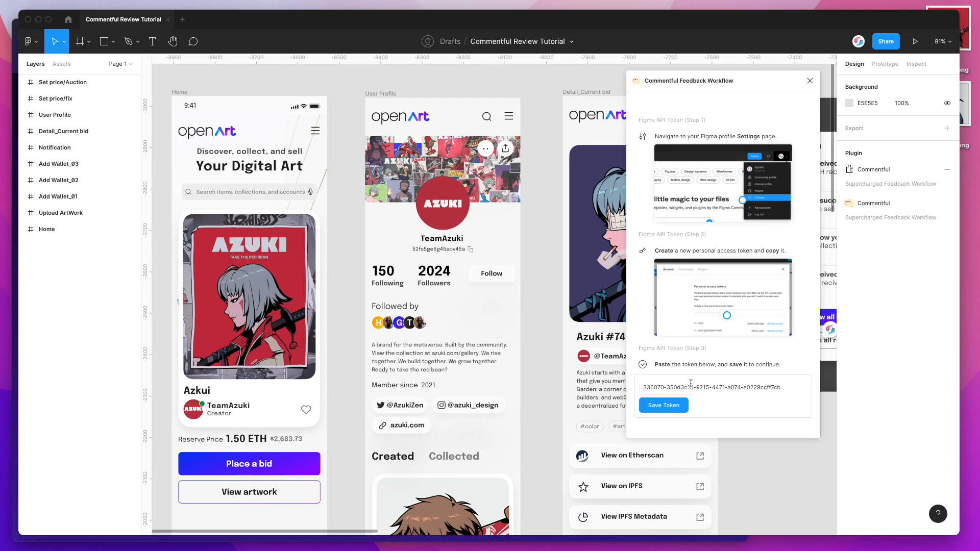
pyautogui.click(789, 385)
pyautogui.click(673, 406)
pyautogui.click(733, 111)
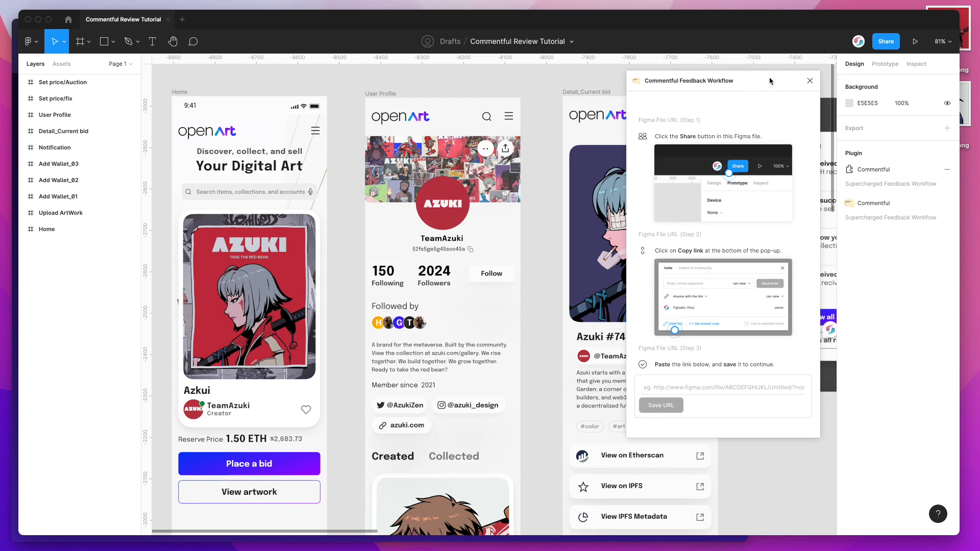
# Step: Copy the file's share link and save it as the Figma File URL in the plugin
pyautogui.click(885, 45)
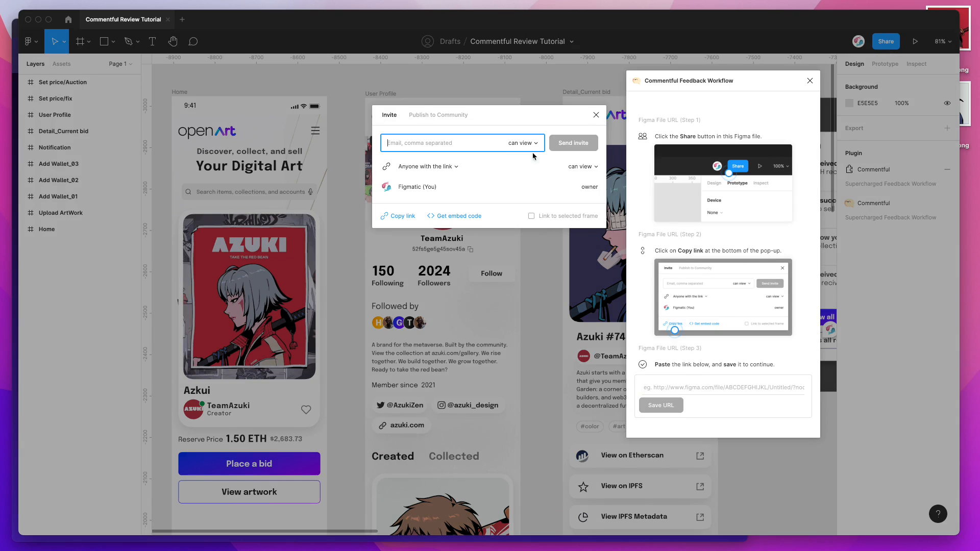
pyautogui.click(404, 217)
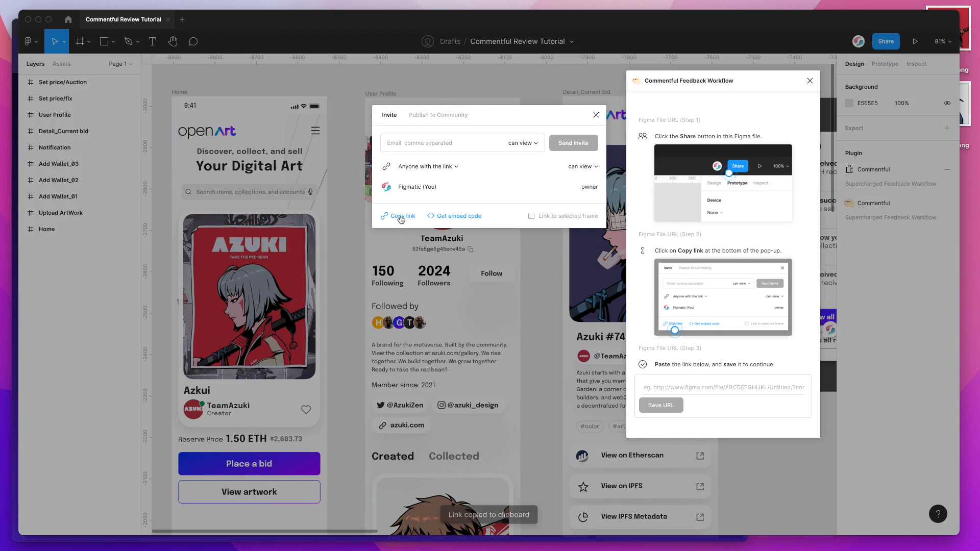
pyautogui.click(596, 115)
pyautogui.click(685, 387)
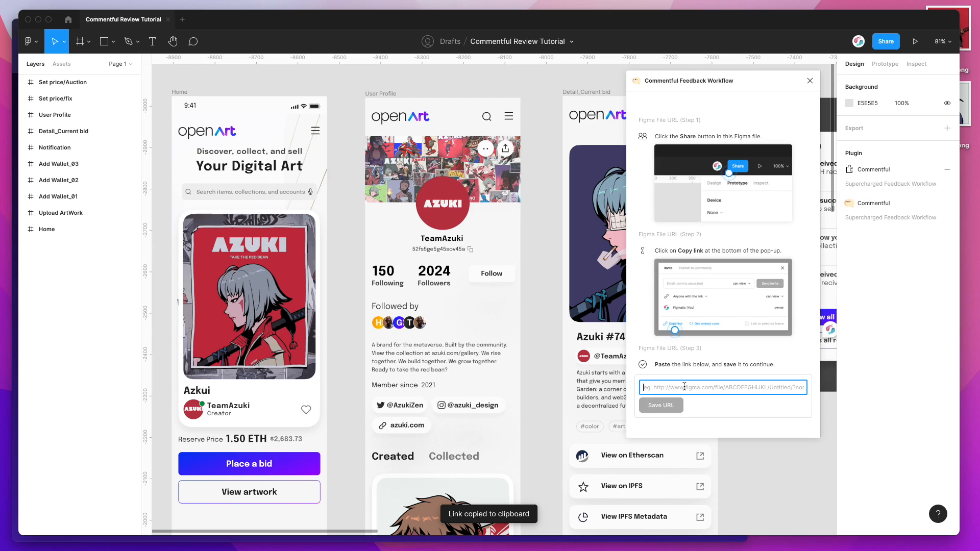
pyautogui.press('super+v')
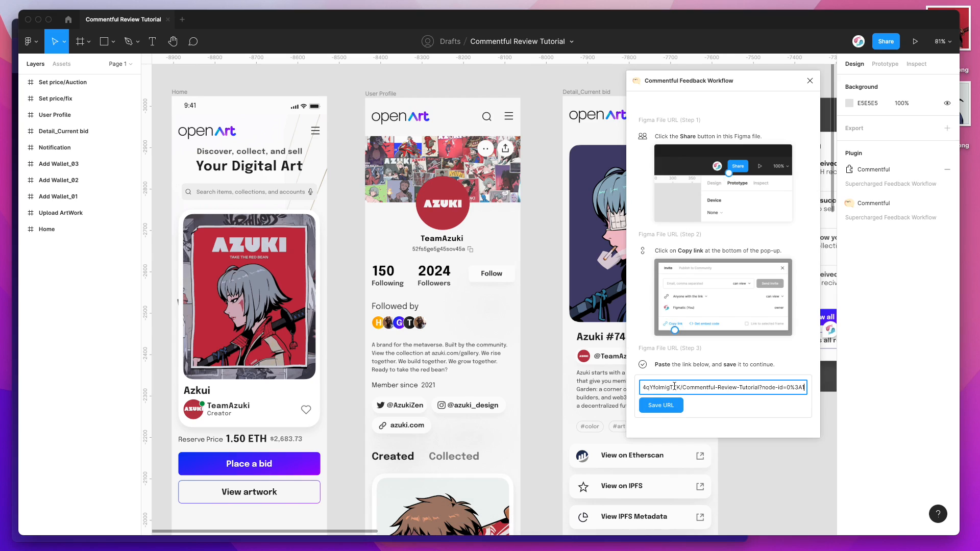
pyautogui.click(654, 408)
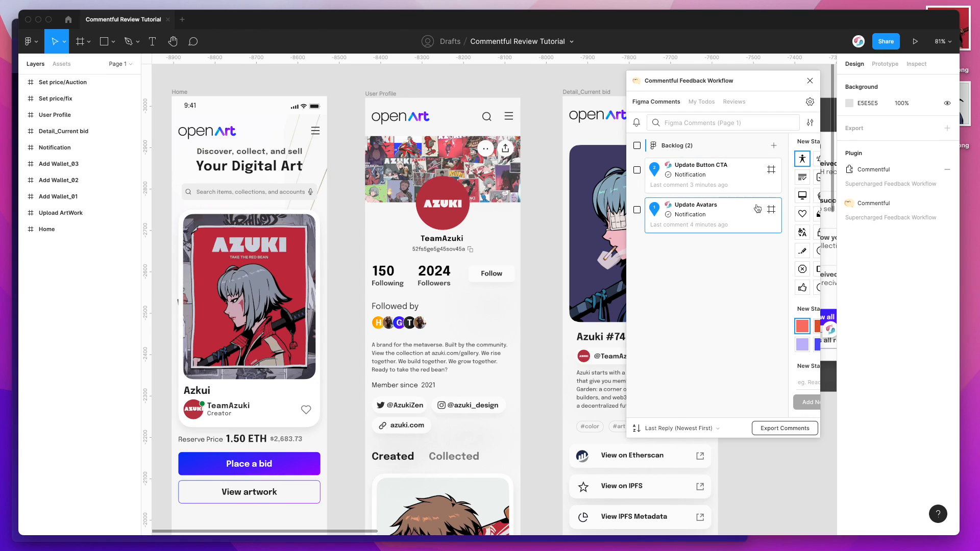
# Step: Start a new review for Page 1 and move the Upload ArtWork frame below Add Wallet_01
pyautogui.click(734, 104)
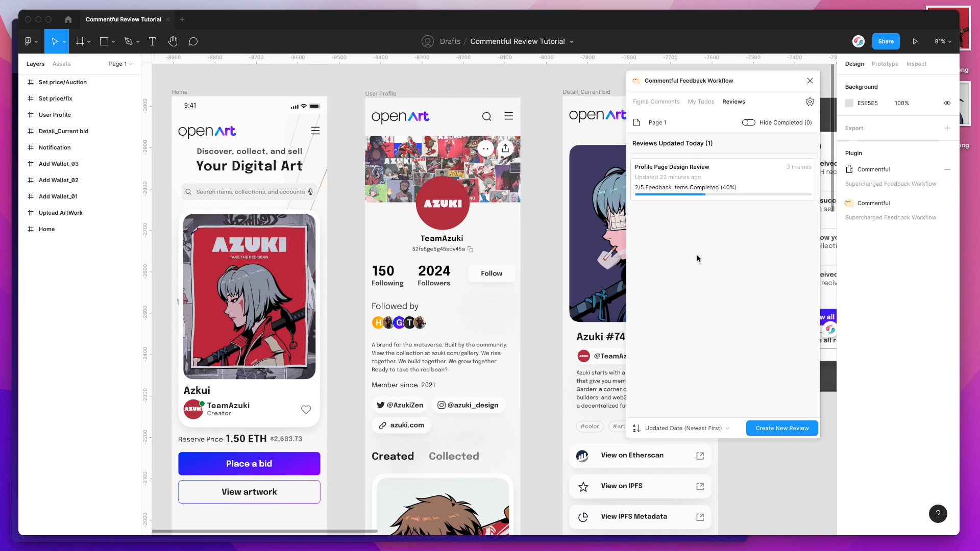
pyautogui.click(770, 428)
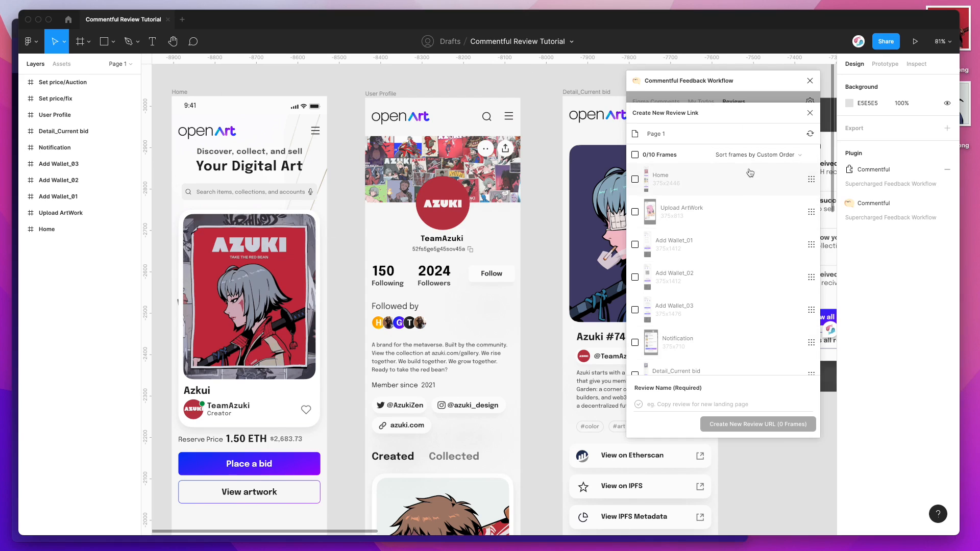
pyautogui.moveTo(811, 212); pyautogui.dragTo(811, 247)
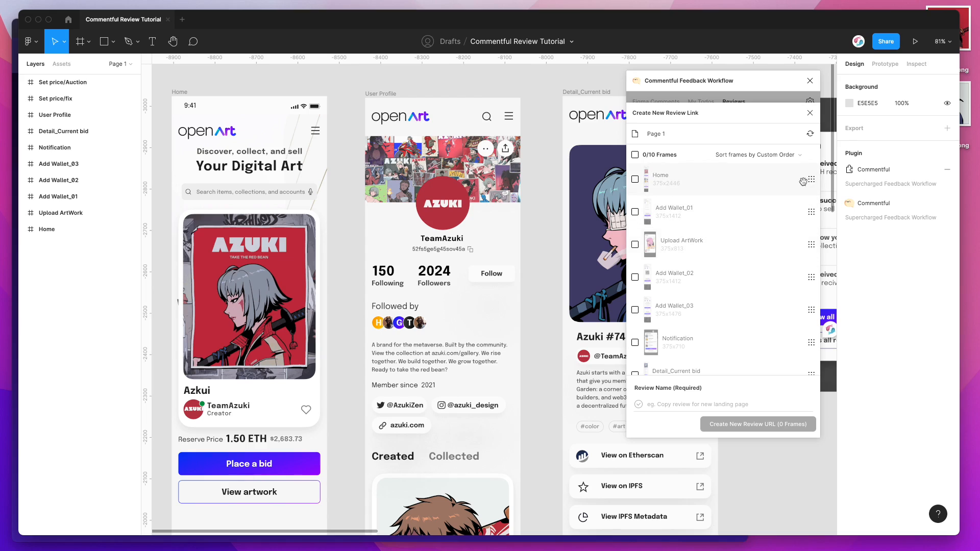
# Step: Sort the review's frames visually from Left to Right
pyautogui.click(771, 155)
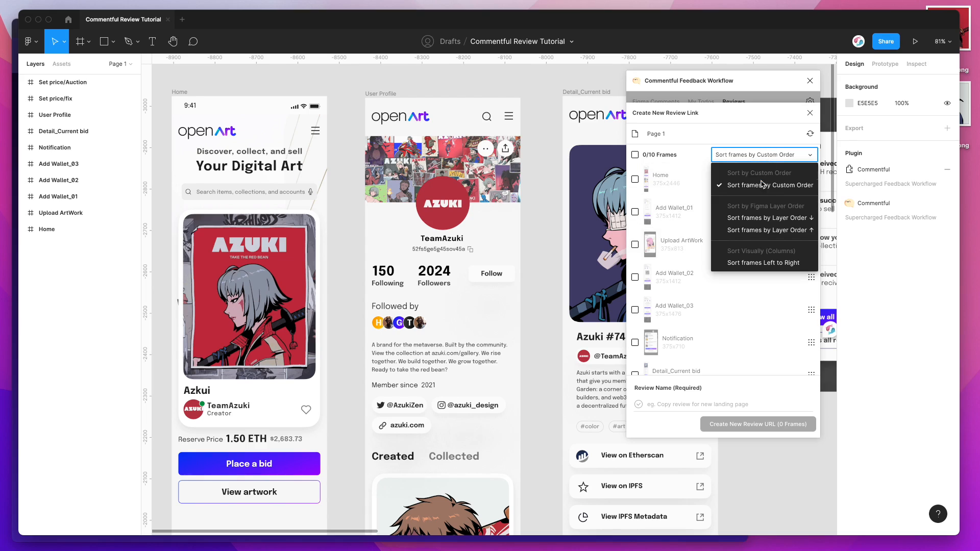
pyautogui.scroll(-1, 763, 209)
pyautogui.scroll(-3, 752, 238)
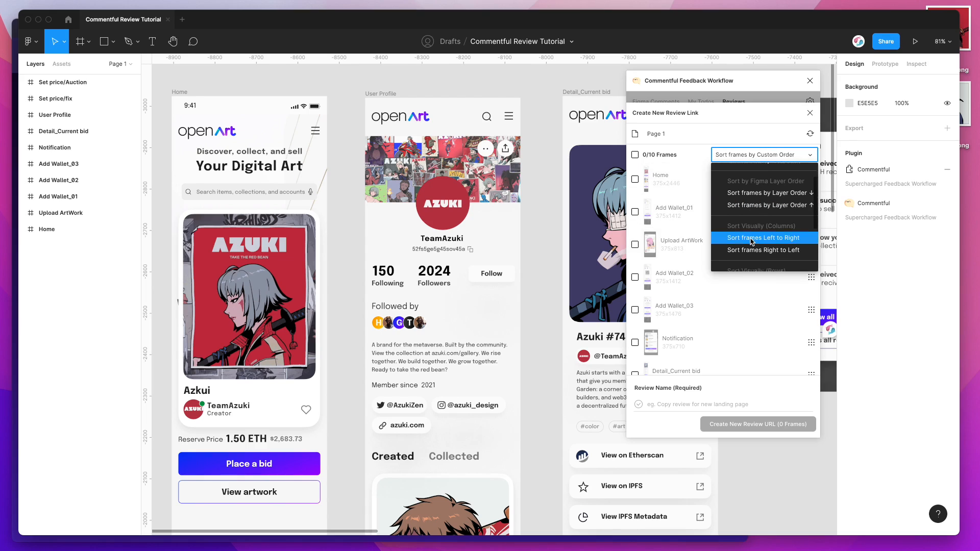
pyautogui.scroll(3, 751, 224)
pyautogui.scroll(-1, 752, 215)
pyautogui.scroll(-1, 752, 215)
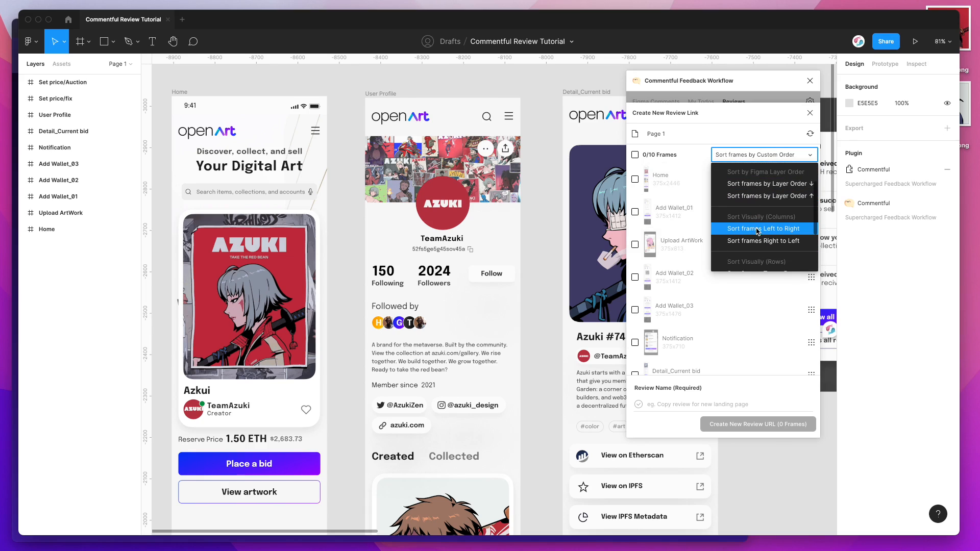
pyautogui.click(754, 229)
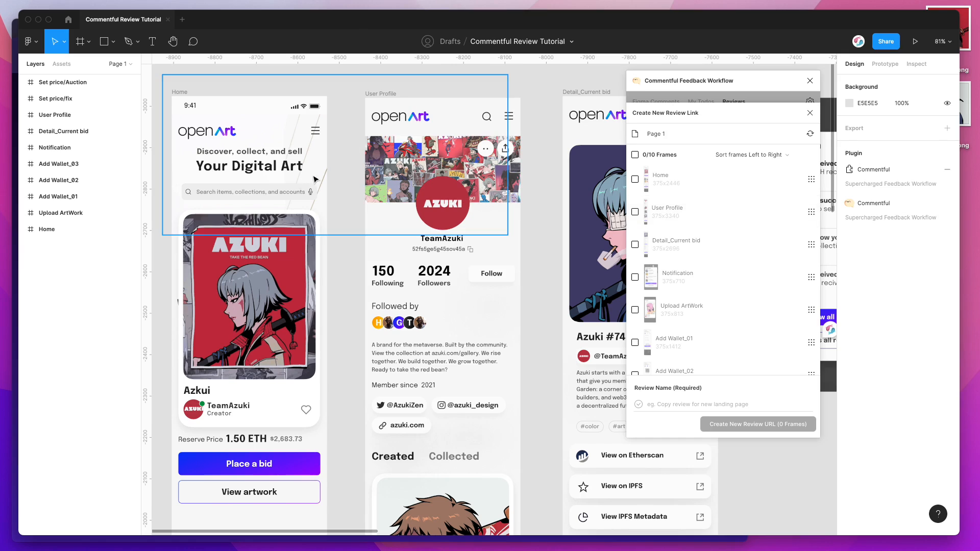
# Step: Include the Home, User Profile and Detail_Current bid frames in the review
pyautogui.hscroll(8, 316, 176)
pyautogui.hscroll(-9, 318, 176)
pyautogui.hscroll(1, 317, 176)
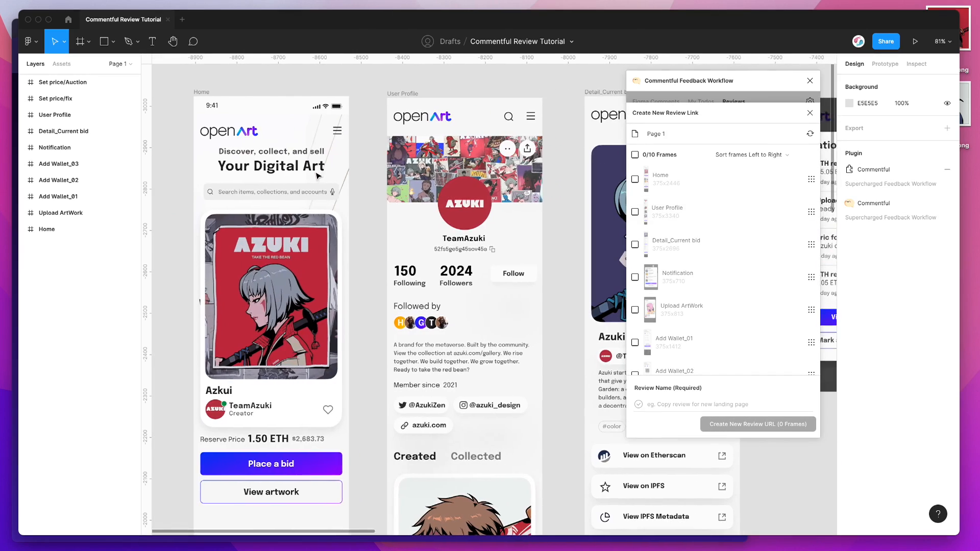
pyautogui.click(644, 180)
pyautogui.click(653, 218)
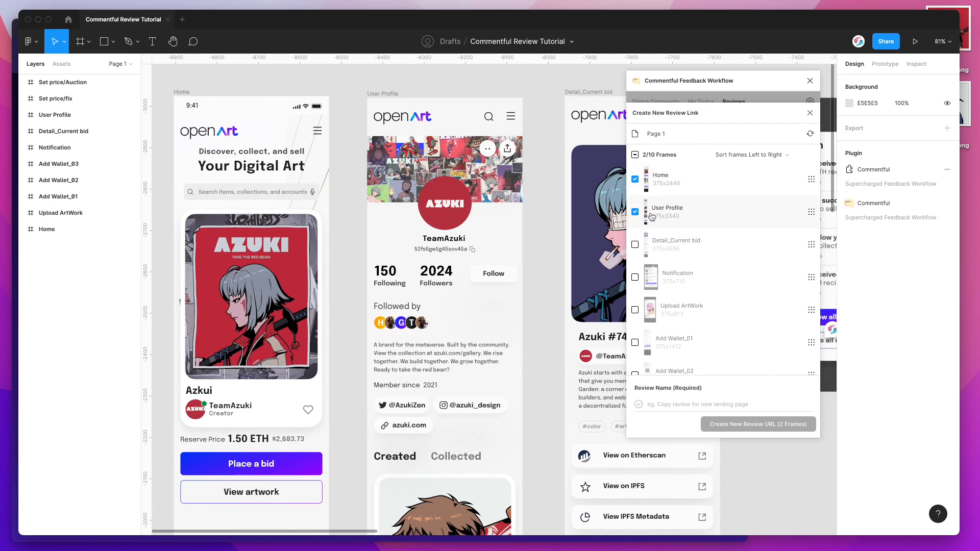
pyautogui.click(667, 256)
# Step: Name the review "App Profile Screens" and create its review URL
pyautogui.click(679, 404)
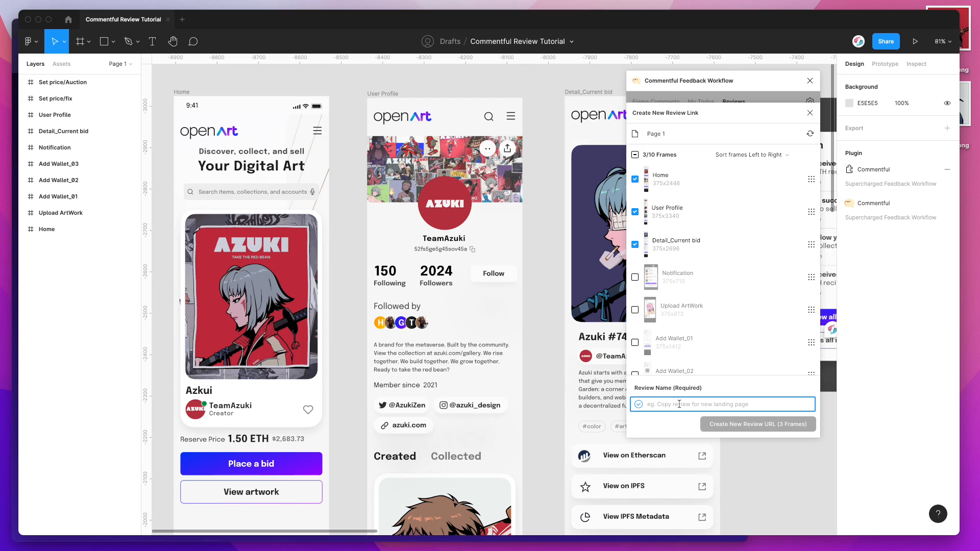
pyautogui.write('App Profile Screens')
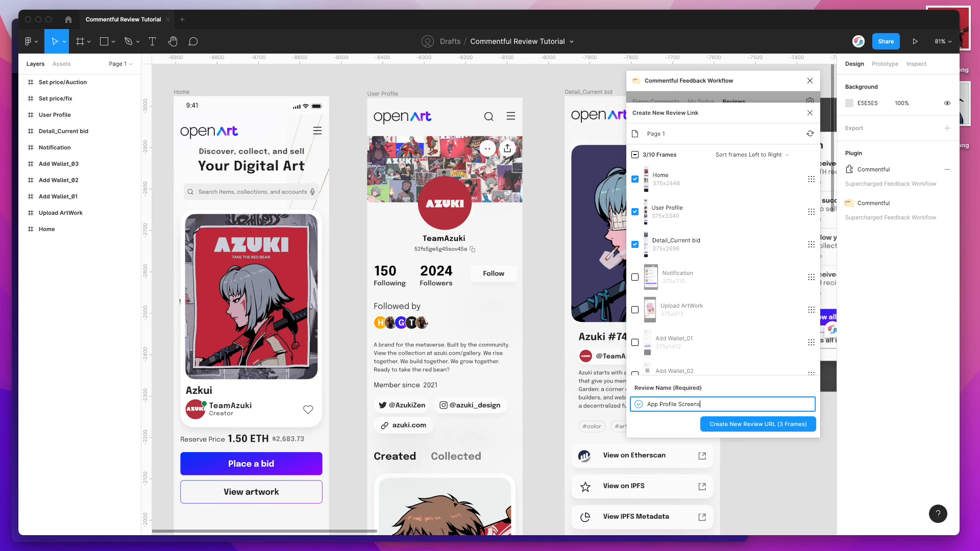
pyautogui.click(740, 428)
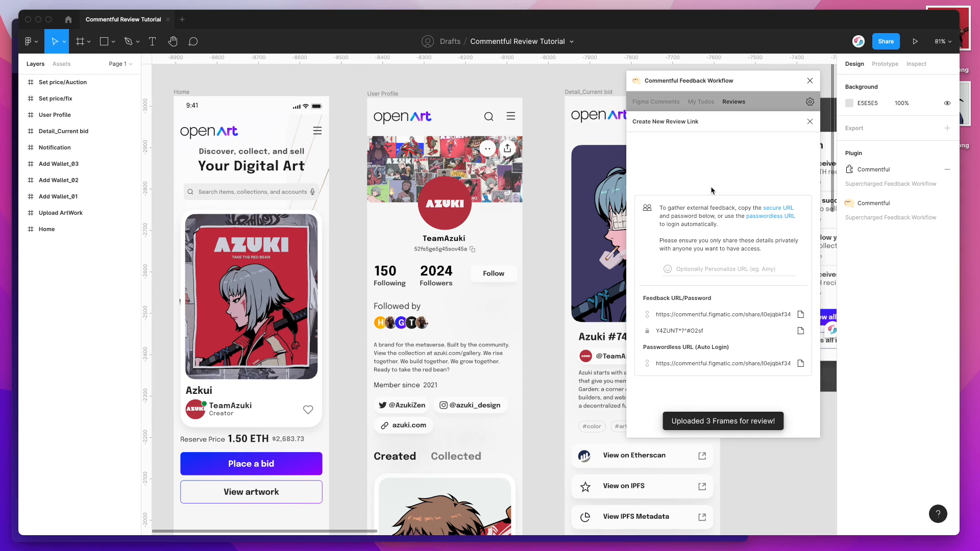
# Step: Personalize the review URL with the reviewer's first name and copy the passwordless auto-login URL
pyautogui.click(702, 268)
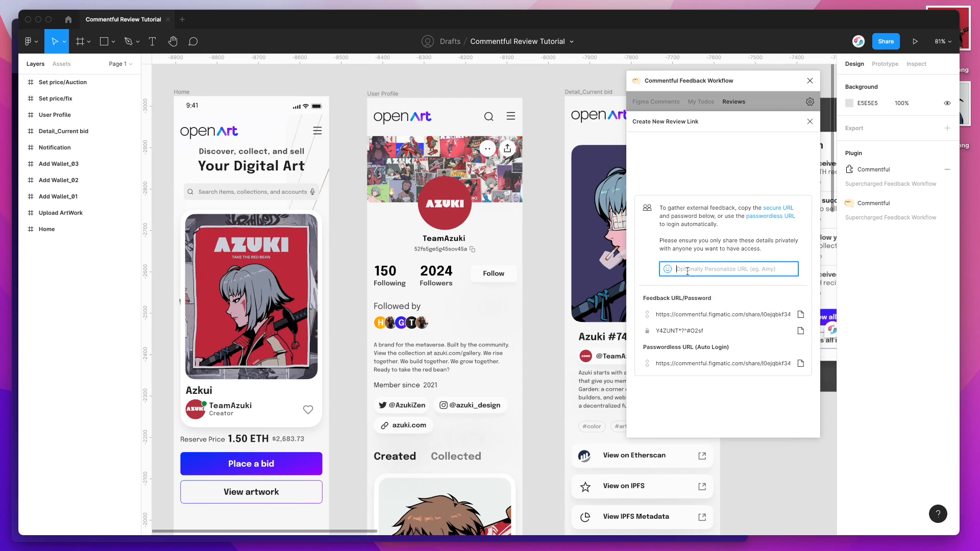
pyautogui.write('Adam')
pyautogui.click(681, 259)
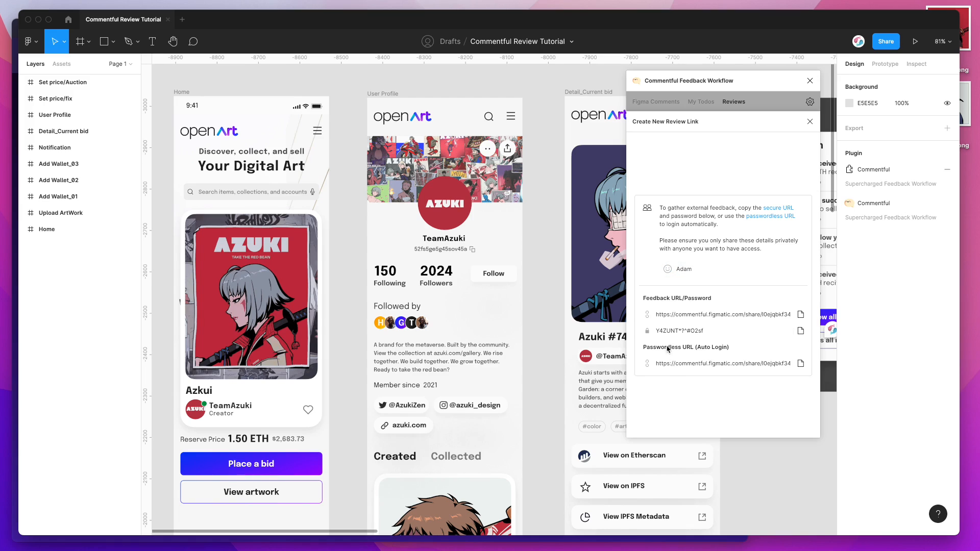
pyautogui.click(801, 366)
# Step: Switch to the Brave private window, load the copied passwordless review URL and look through the shared frames
pyautogui.click(562, 540)
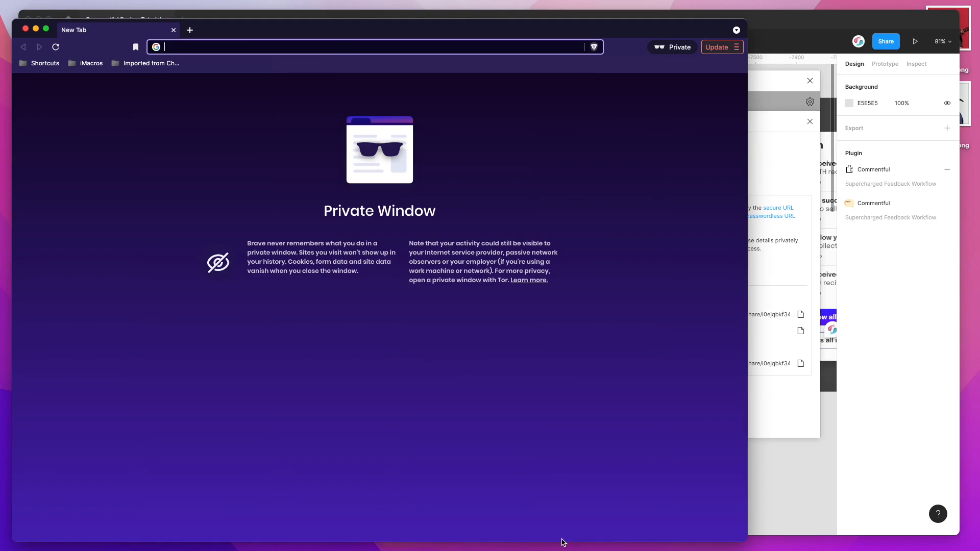
pyautogui.press('super+v')
pyautogui.press('Return')
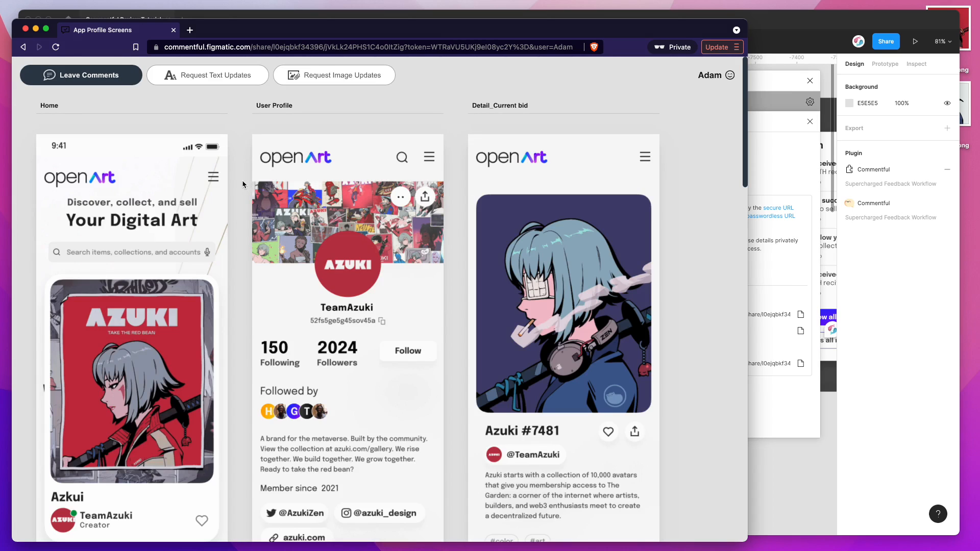
pyautogui.scroll(-10, 456, 228)
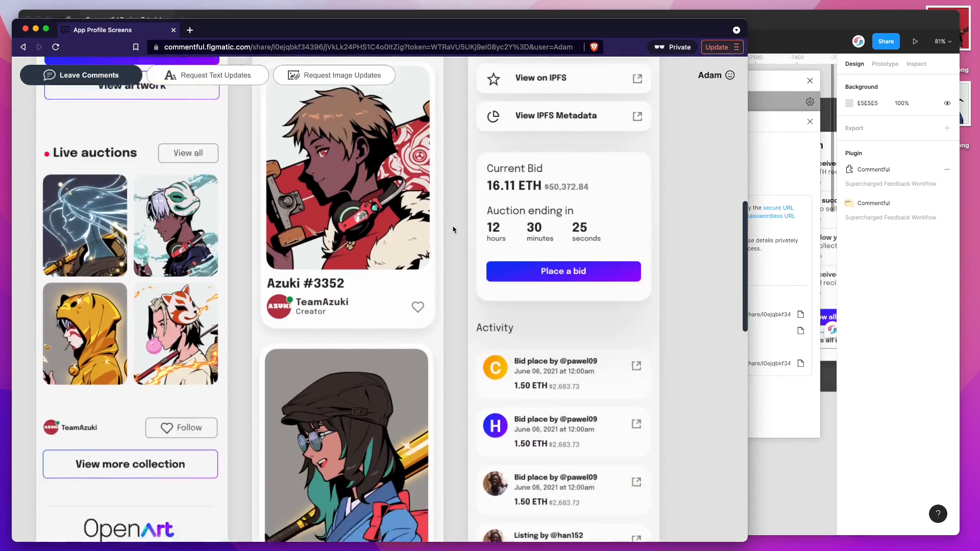
pyautogui.scroll(-8, 453, 230)
pyautogui.scroll(10, 454, 230)
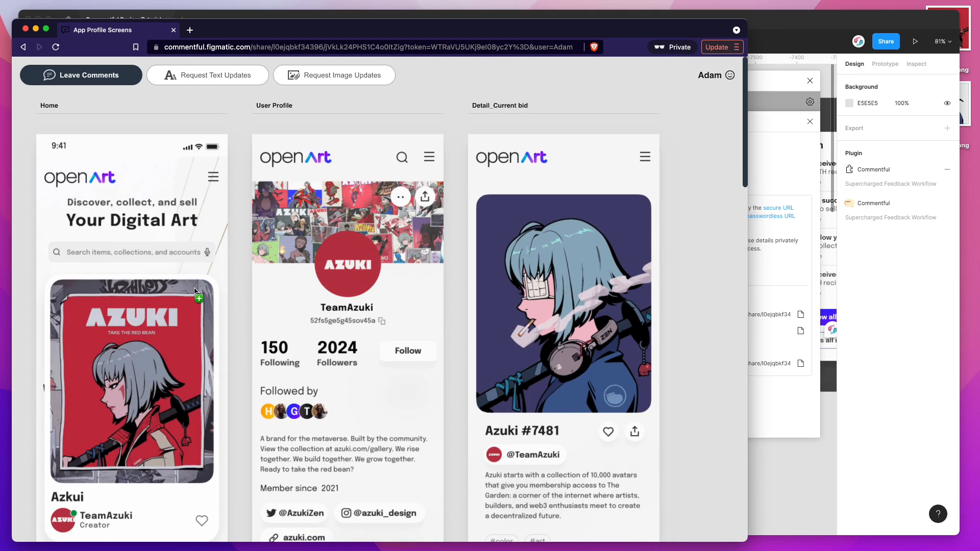
# Step: Switch back to Figma and close the new review link details to return to the reviews list
pyautogui.click(772, 178)
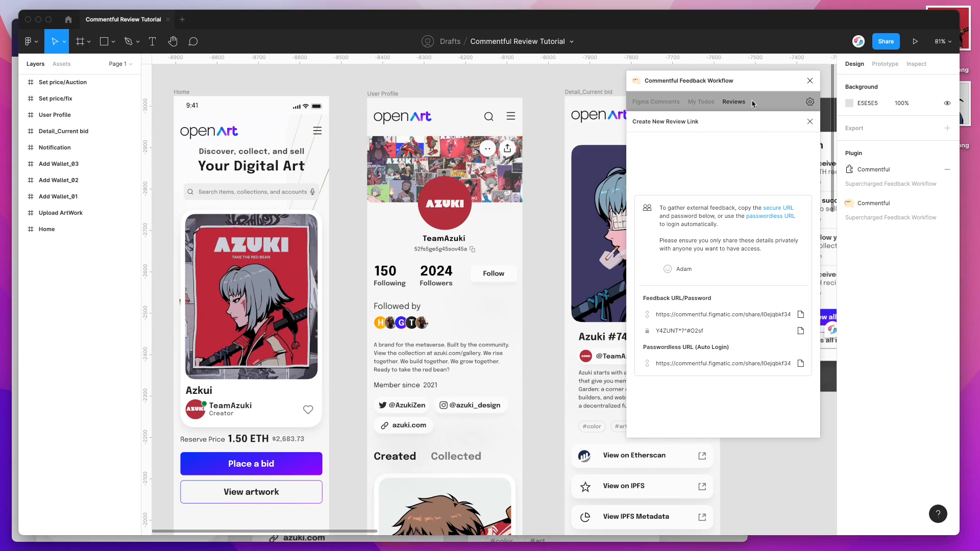
pyautogui.click(810, 122)
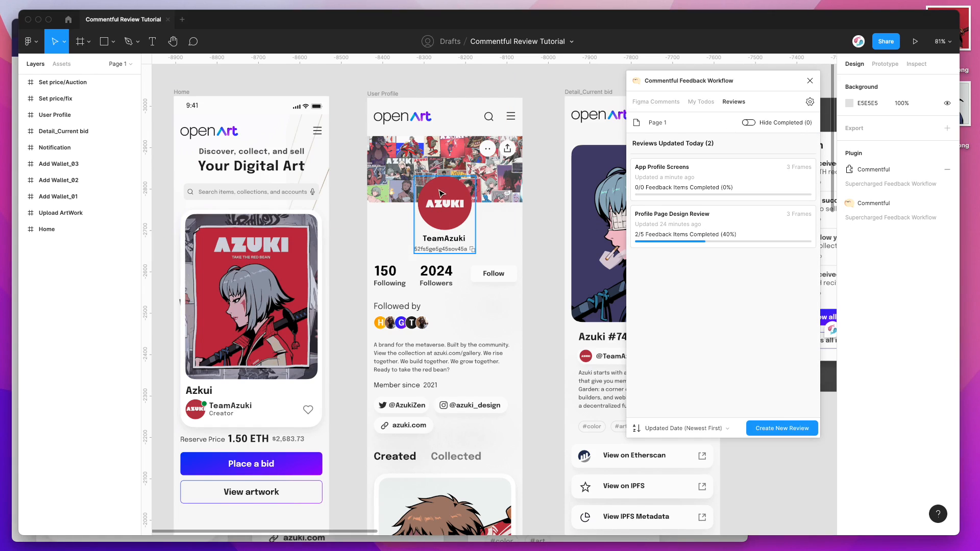
# Step: Switch to the Brave review window and start a comment on the Detailed_Current bid frame's logo reading "Make the logo bigger"
pyautogui.click(15, 187)
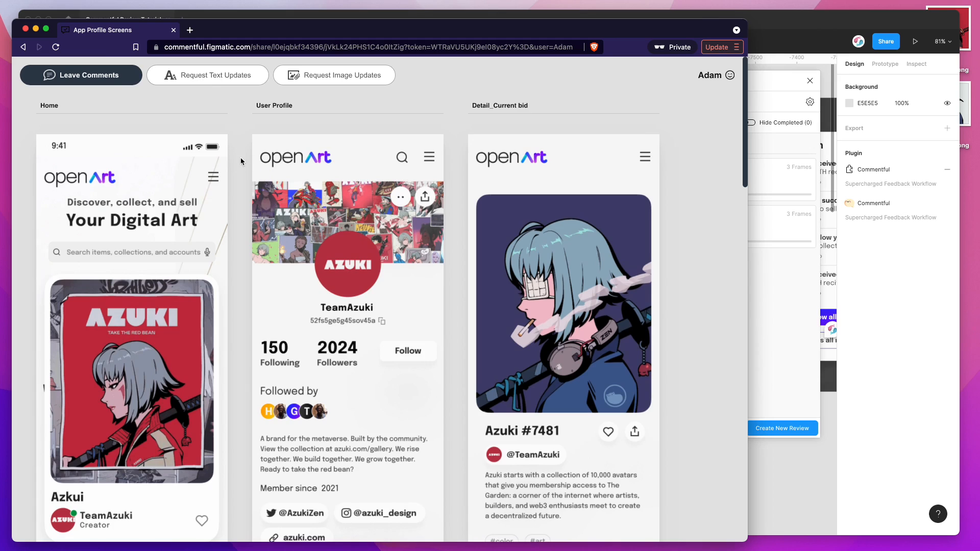
pyautogui.click(96, 76)
pyautogui.click(535, 160)
pyautogui.write('M')
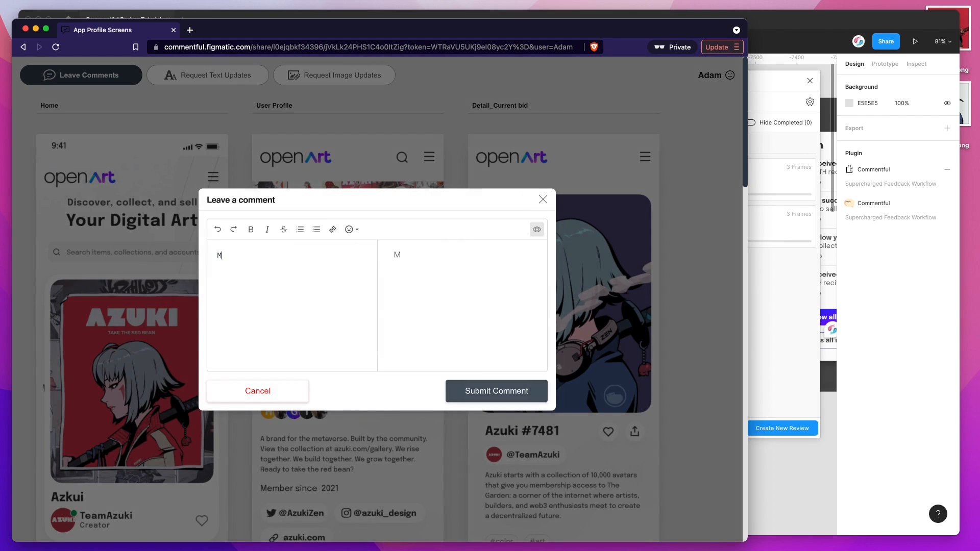
pyautogui.write('ake the logo **bigger')
# Step: Make the word "bigger" bold, add a grinning emoji, submit the comment and check its feedback details
pyautogui.doubleClick(291, 256)
pyautogui.click(250, 229)
pyautogui.click(361, 235)
pyautogui.click(354, 255)
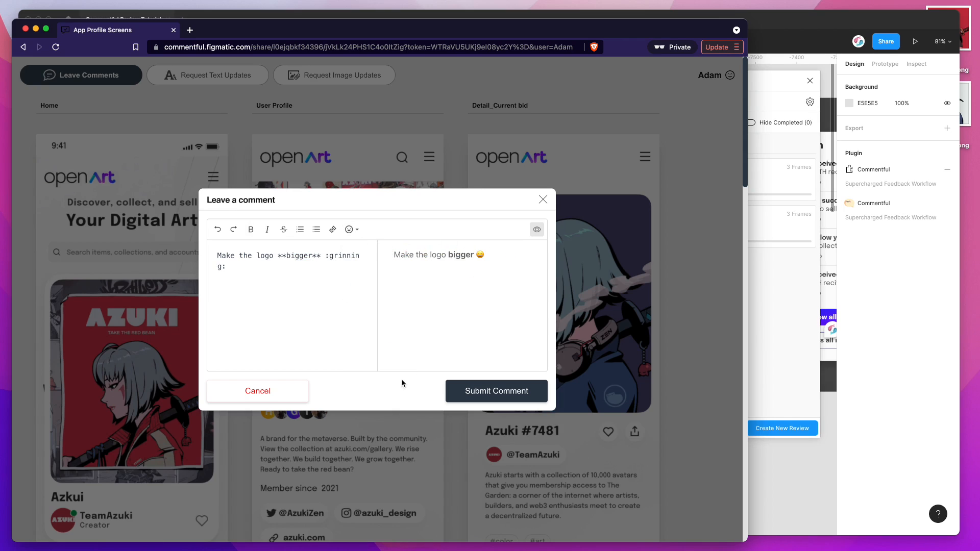
pyautogui.click(488, 391)
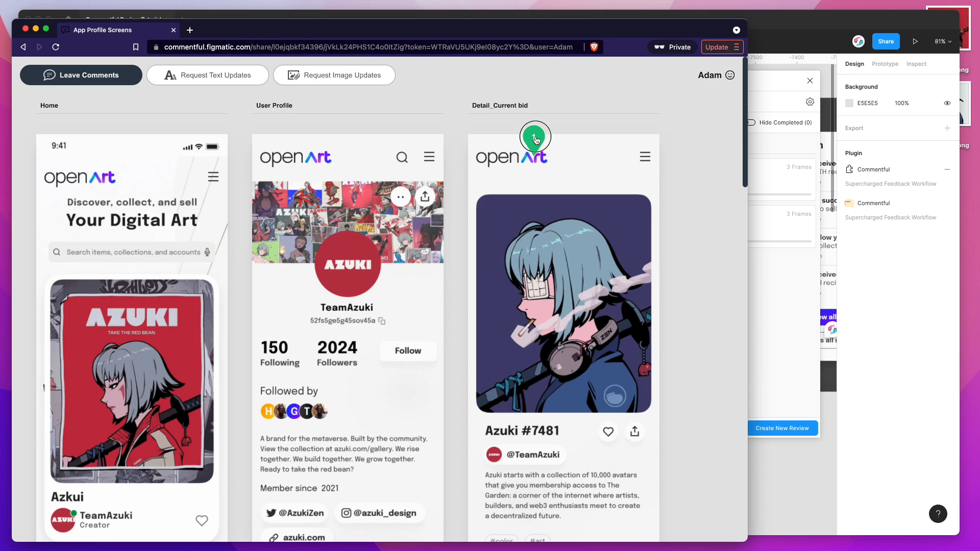
pyautogui.click(534, 138)
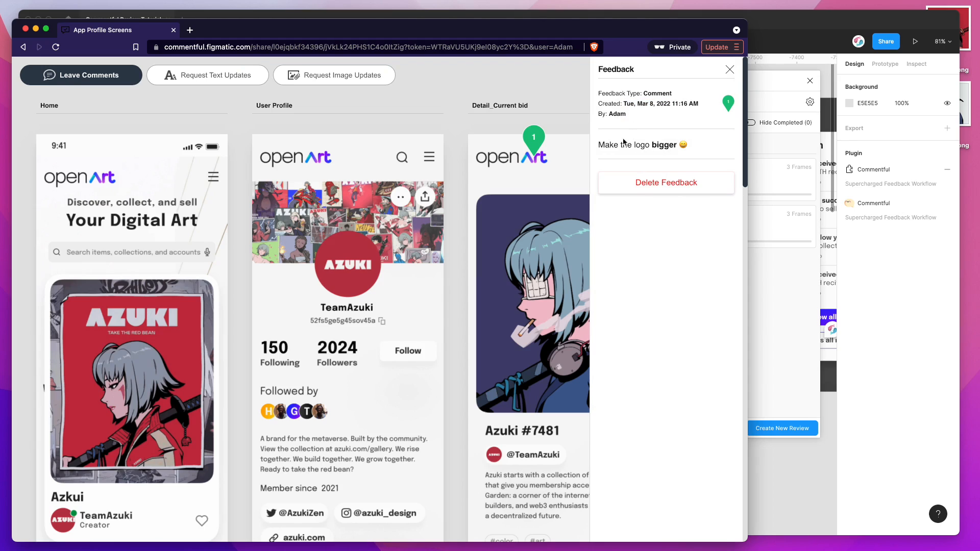
pyautogui.click(730, 70)
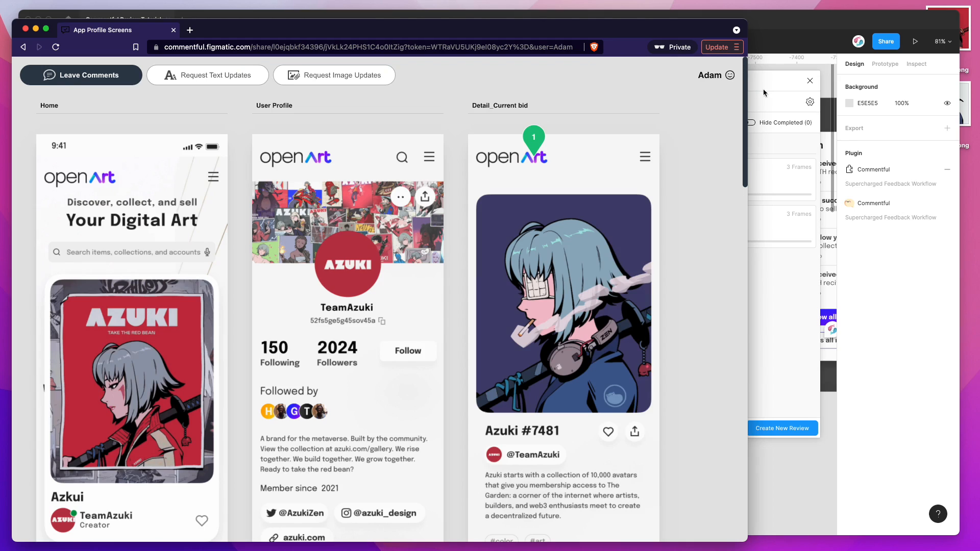
# Step: Switch to Figma, open the App Profile Screens feedback and locate the comment's logo layer in the Detail_Current bid frame
pyautogui.click(765, 102)
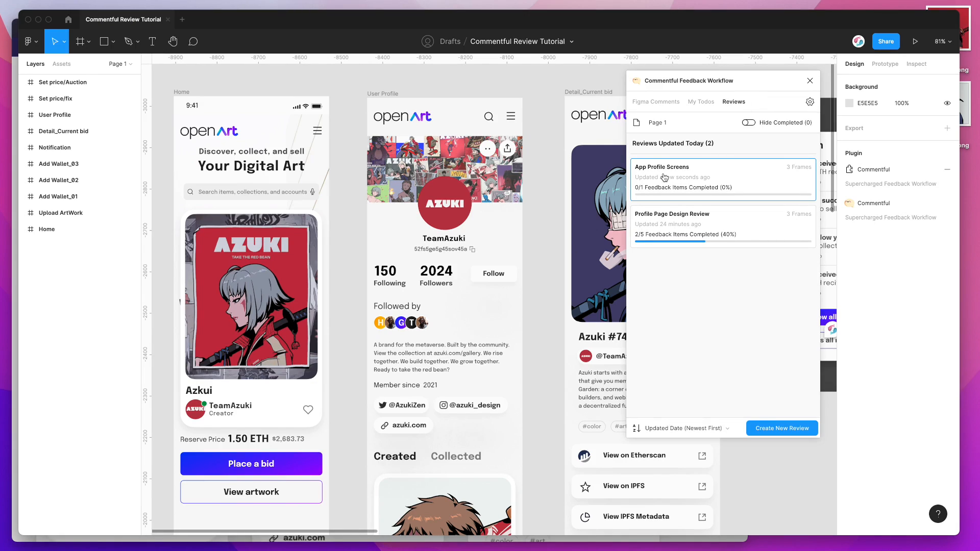
pyautogui.click(688, 181)
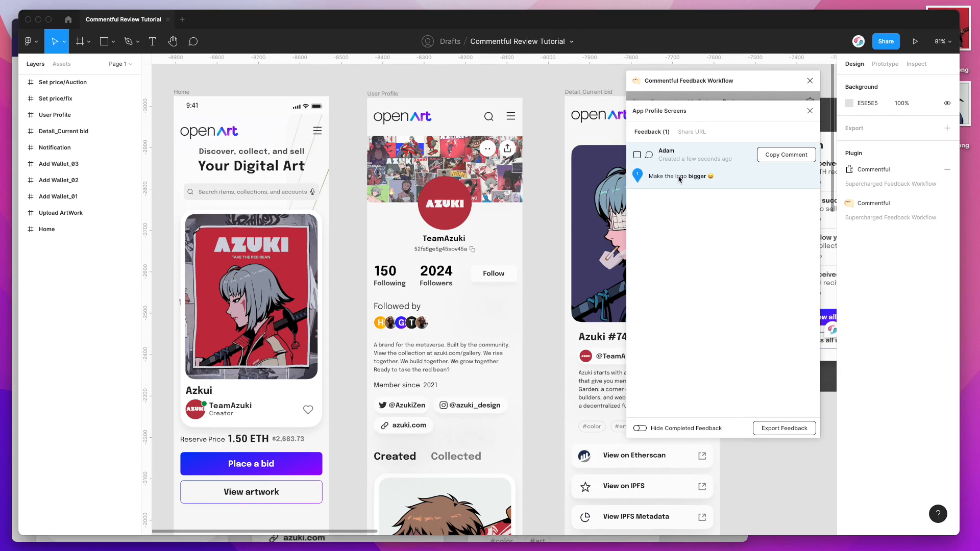
pyautogui.moveTo(689, 174)
pyautogui.click(638, 174)
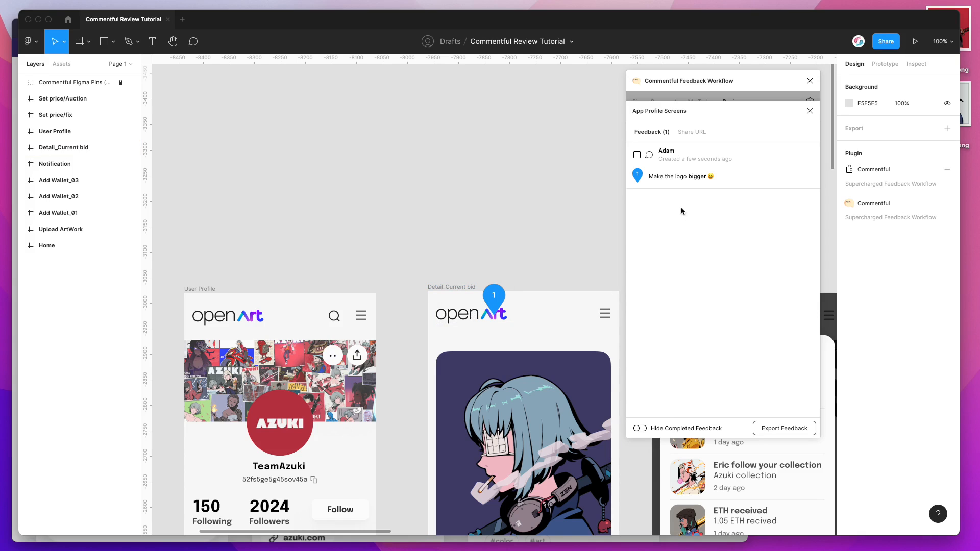
pyautogui.doubleClick(481, 319)
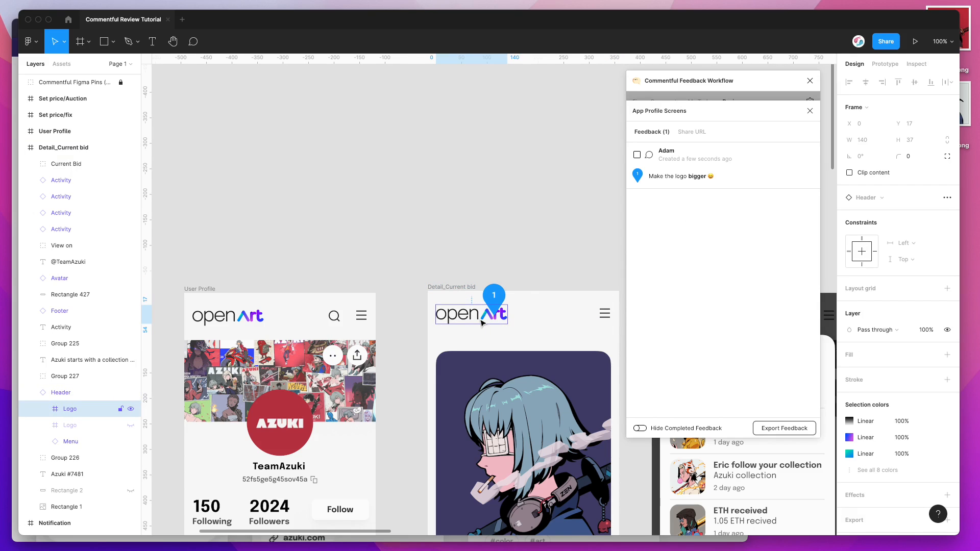
# Step: Mark the logo comment as completed, check the review's progress in the reviews list and reopen its feedback
pyautogui.click(637, 154)
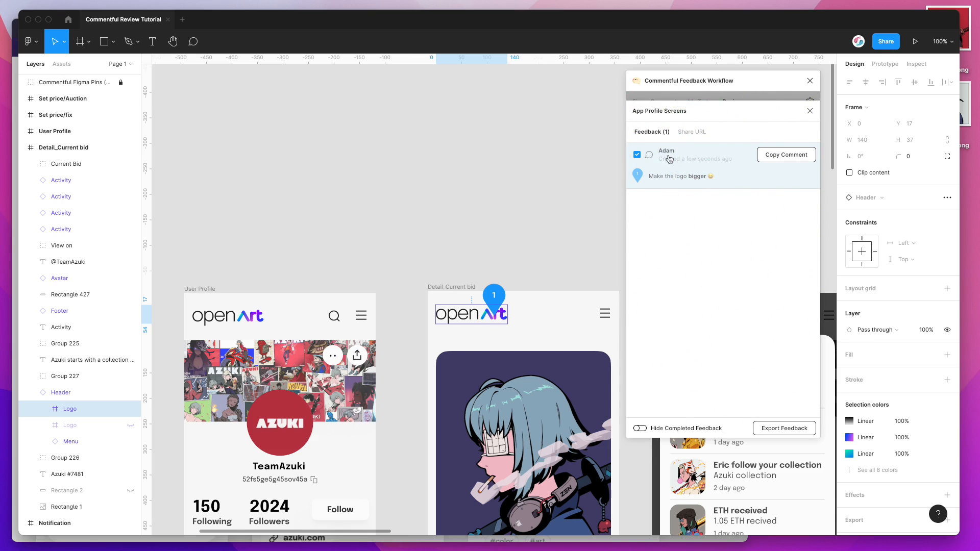
pyautogui.click(811, 111)
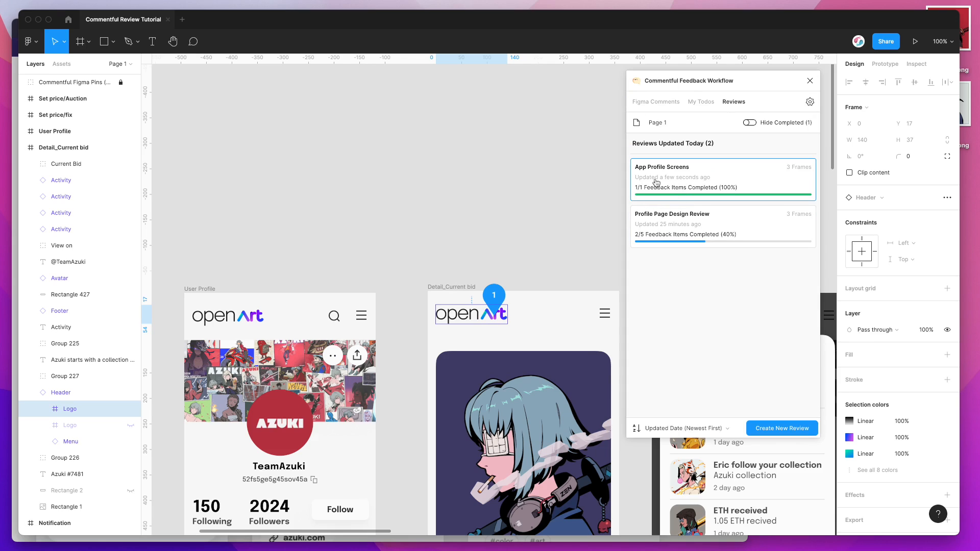
pyautogui.click(683, 180)
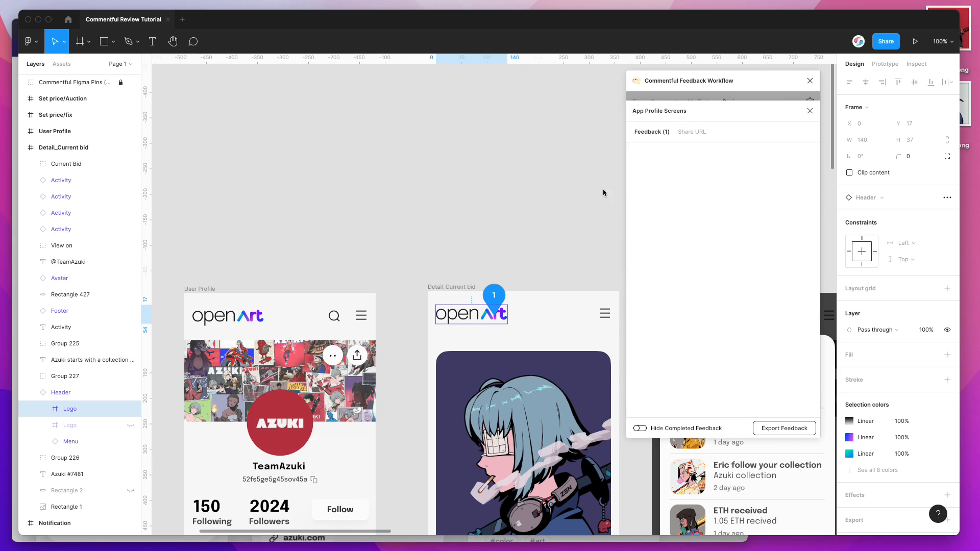
# Step: Switch to the Brave review window, turn on text update requests and look through the editable text in the frames
pyautogui.click(15, 221)
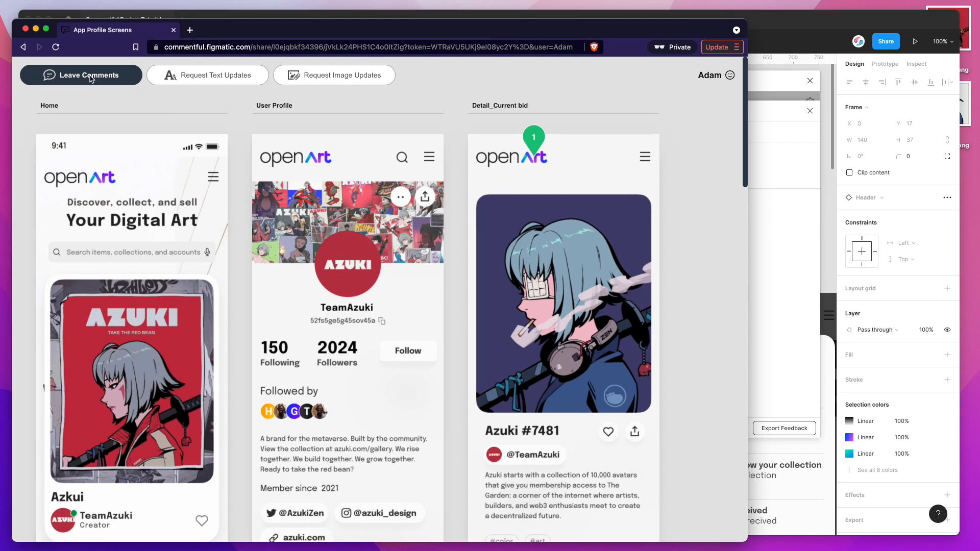
pyautogui.click(203, 77)
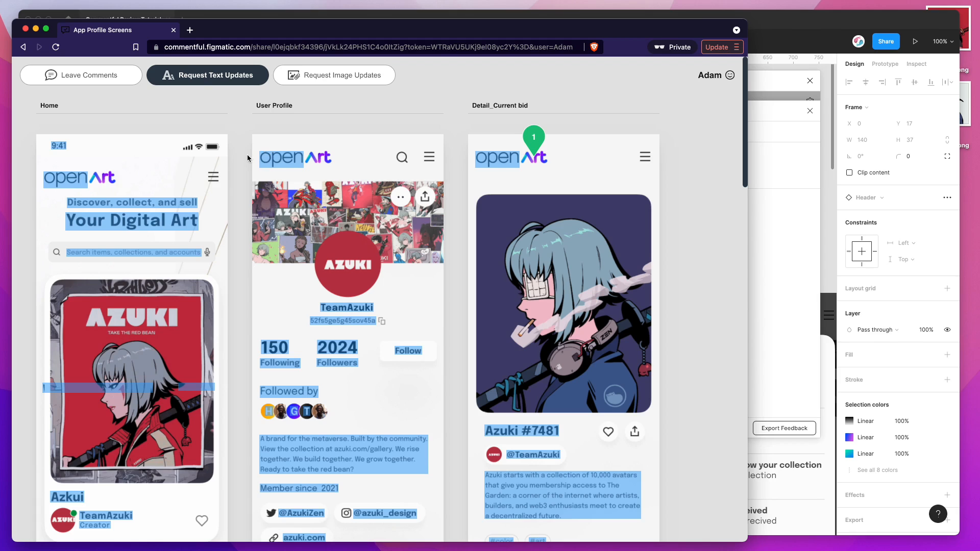
pyautogui.scroll(-3, 245, 154)
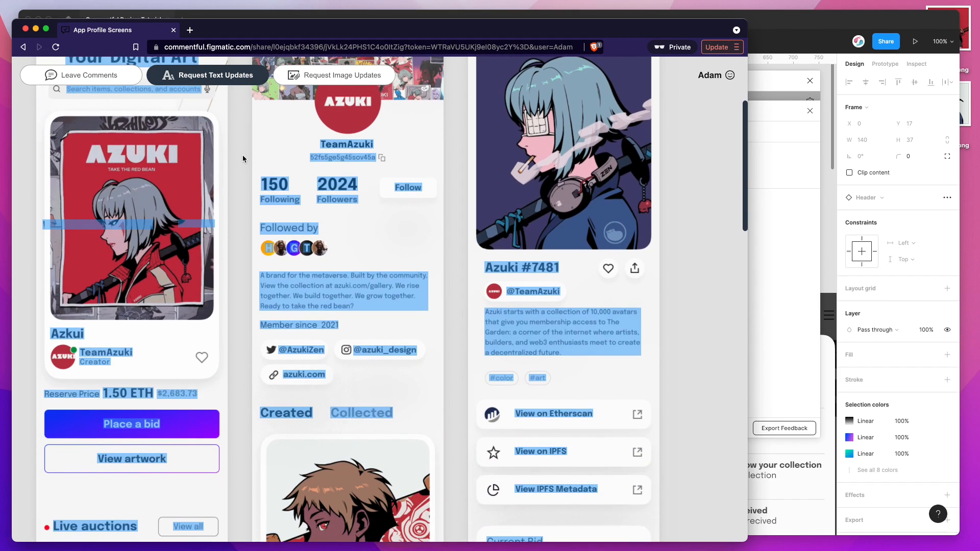
pyautogui.scroll(-2, 238, 167)
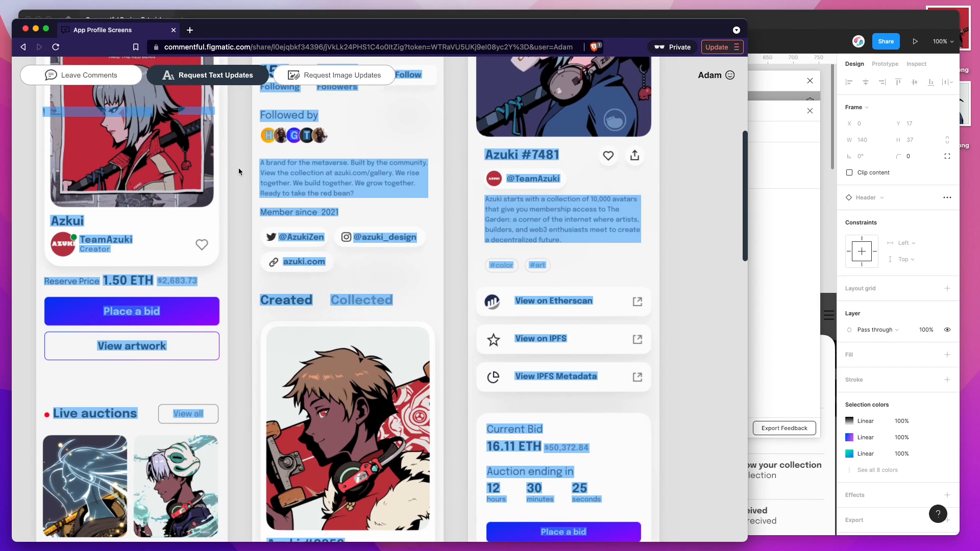
pyautogui.scroll(-2, 238, 172)
pyautogui.scroll(5, 238, 168)
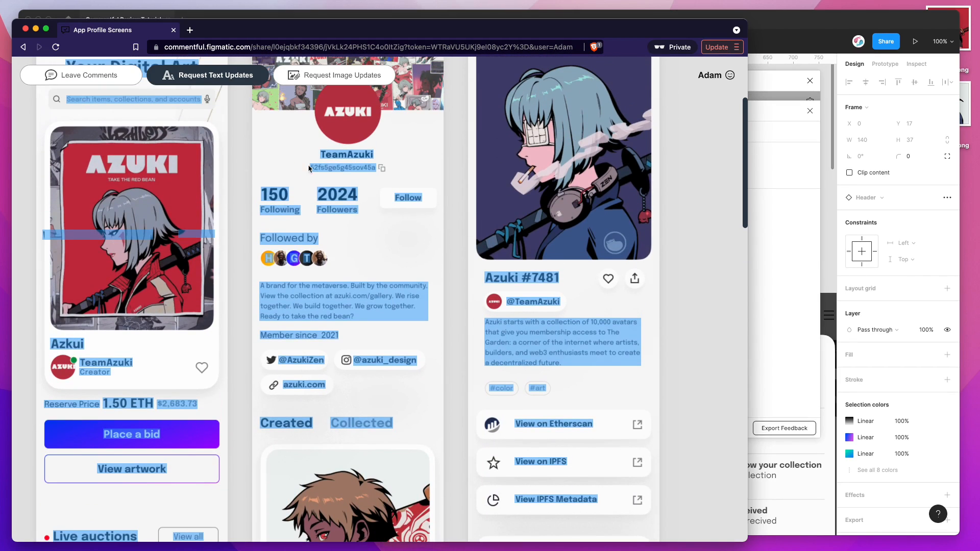
pyautogui.scroll(1, 291, 157)
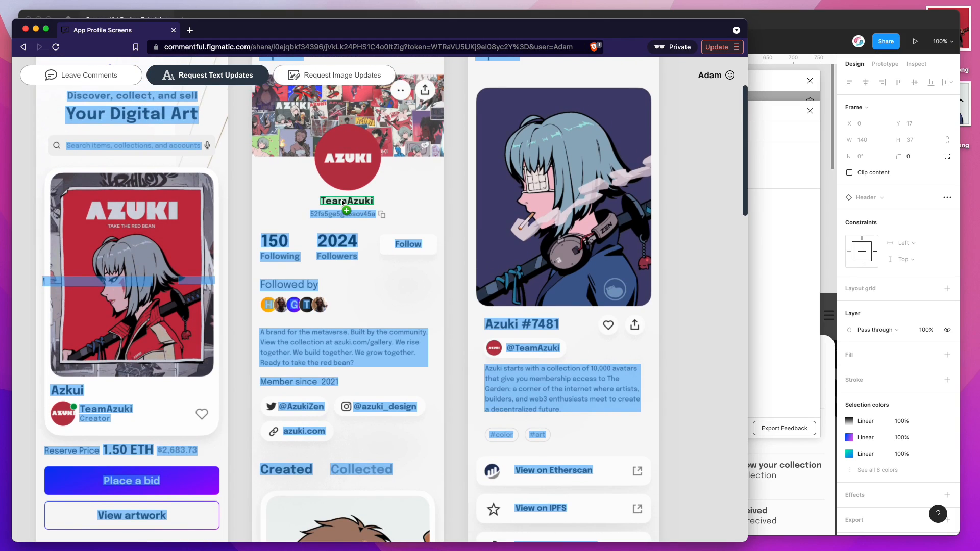
# Step: Submit a text update request changing the Following count on the User Profile frame to 2,000
pyautogui.click(275, 241)
pyautogui.moveTo(236, 292); pyautogui.dragTo(206, 294)
pyautogui.write('2')
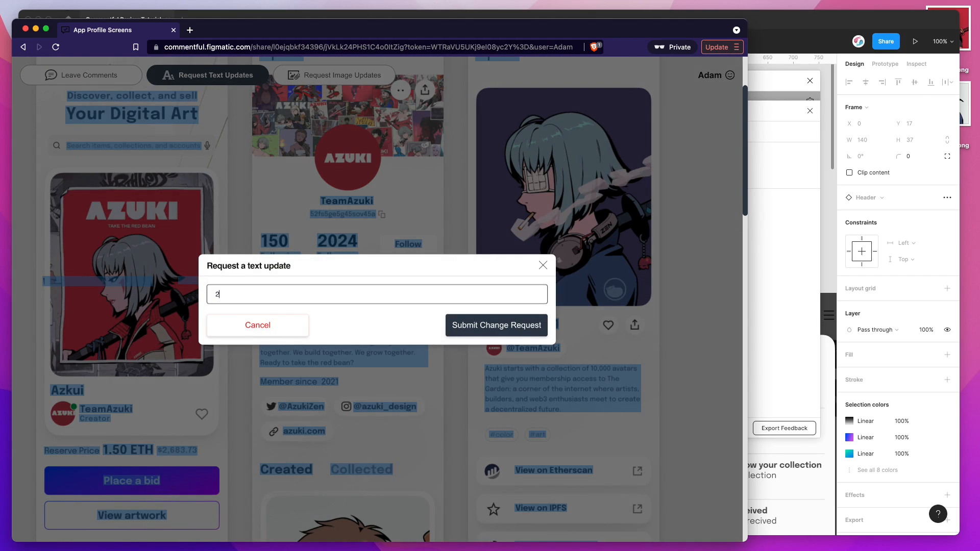
pyautogui.click(498, 325)
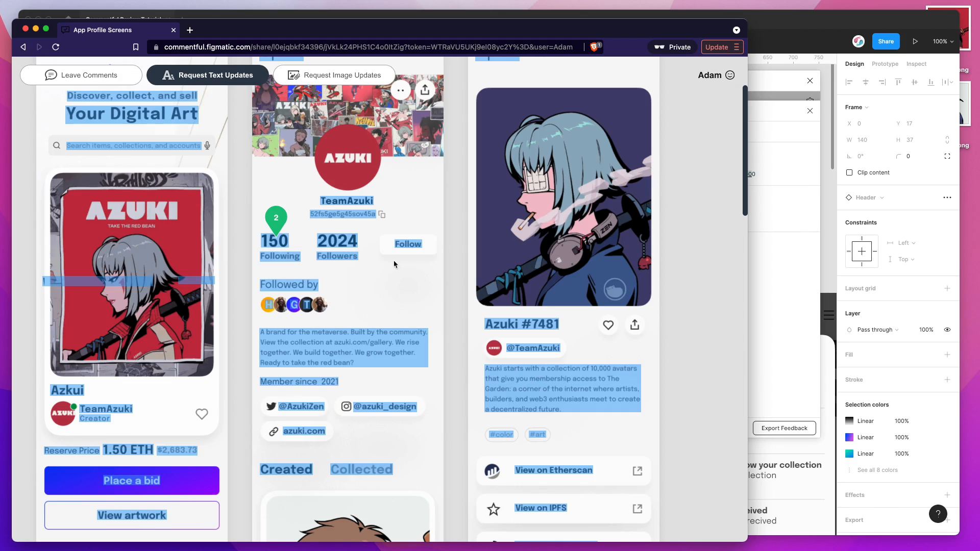
# Step: Submit a text update request changing the Followers count on the User Profile frame to 9,000
pyautogui.click(358, 247)
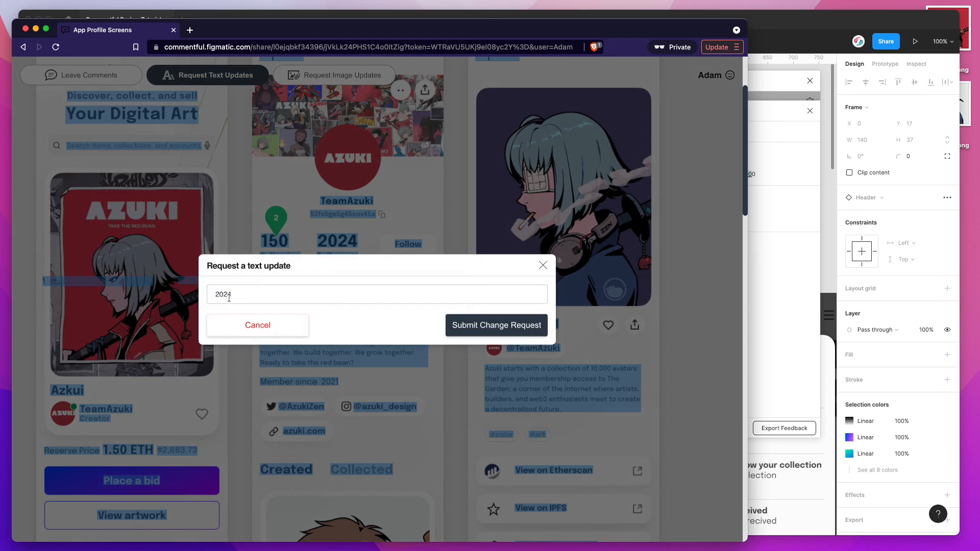
pyautogui.moveTo(237, 292); pyautogui.dragTo(199, 296)
pyautogui.write('9')
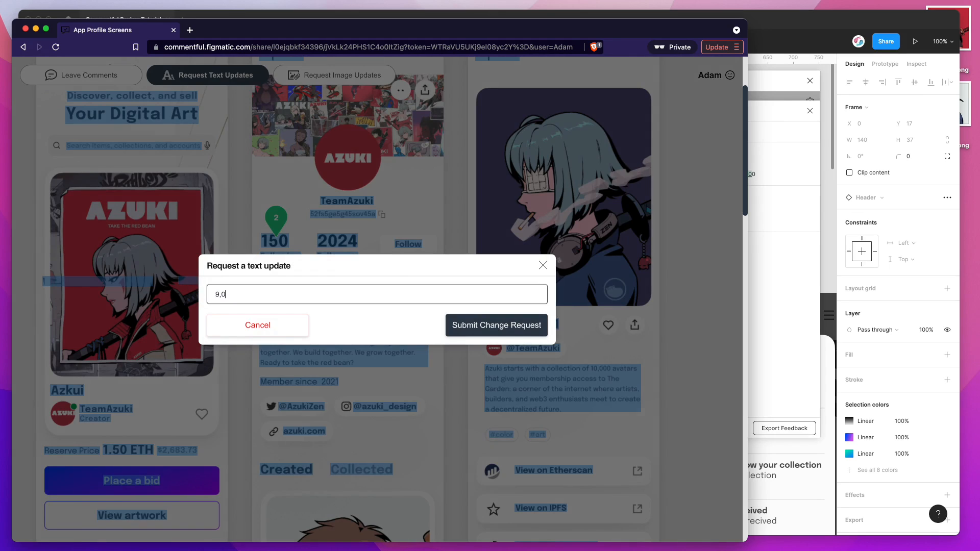
pyautogui.click(450, 332)
pyautogui.scroll(-2, 379, 278)
pyautogui.click(344, 290)
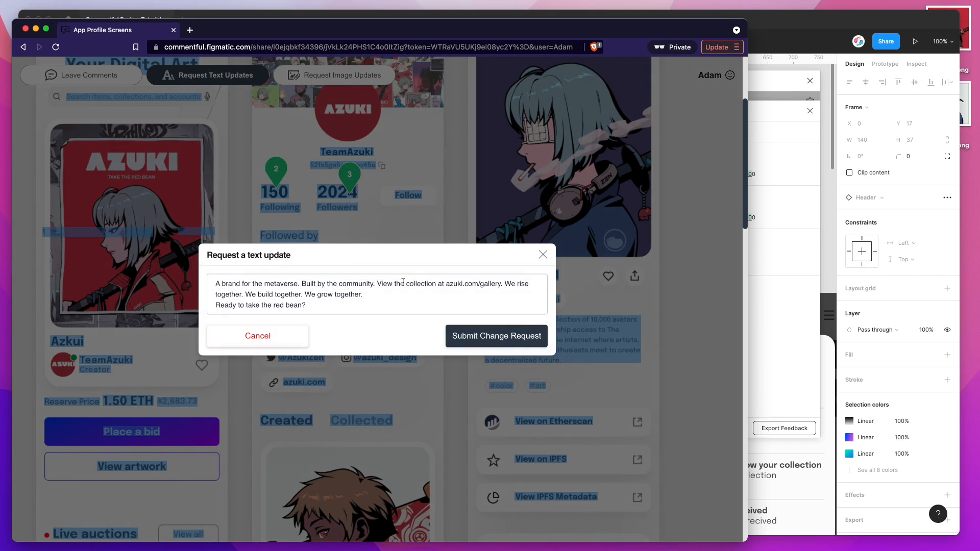
pyautogui.click(447, 284)
pyautogui.write('https')
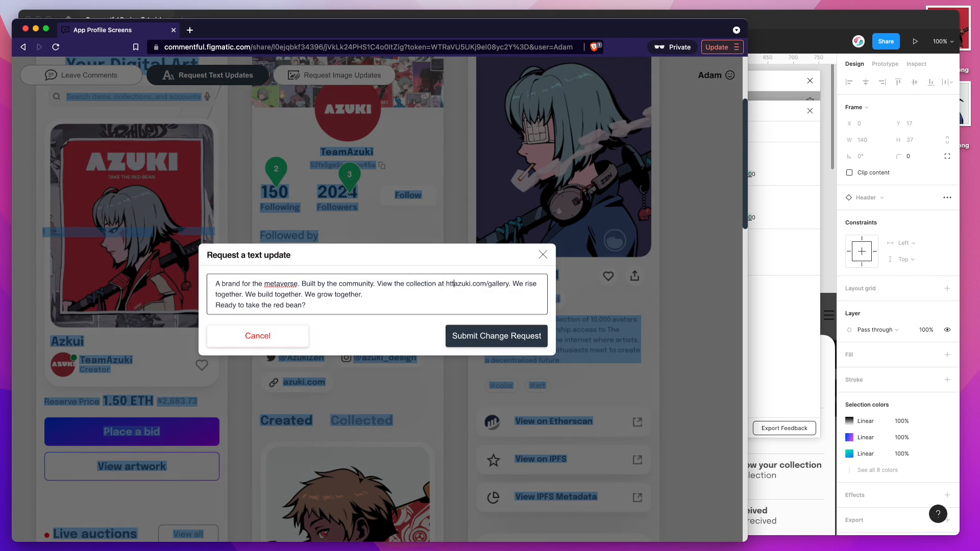
pyautogui.write('://')
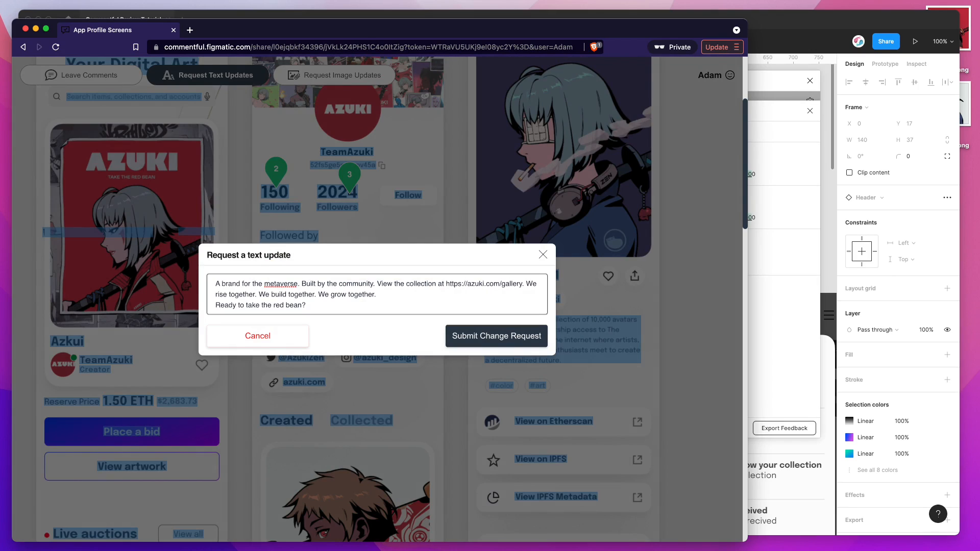
# Step: Put an exclamation mark after "metaverse", remove "Ready to take the red bean?" and submit the description change request
pyautogui.click(299, 283)
pyautogui.click(317, 305)
pyautogui.moveTo(310, 304); pyautogui.dragTo(383, 293)
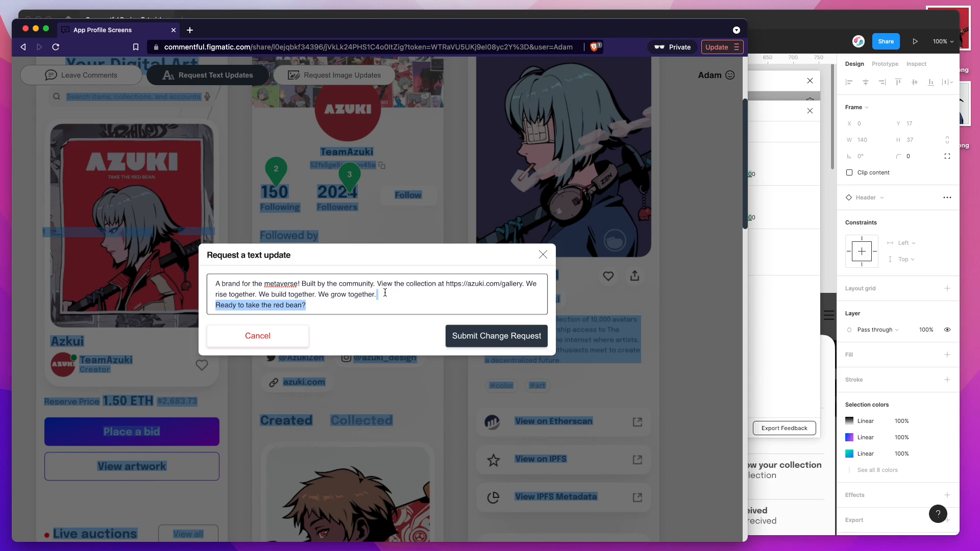
pyautogui.press('BackSpace')
pyautogui.click(498, 331)
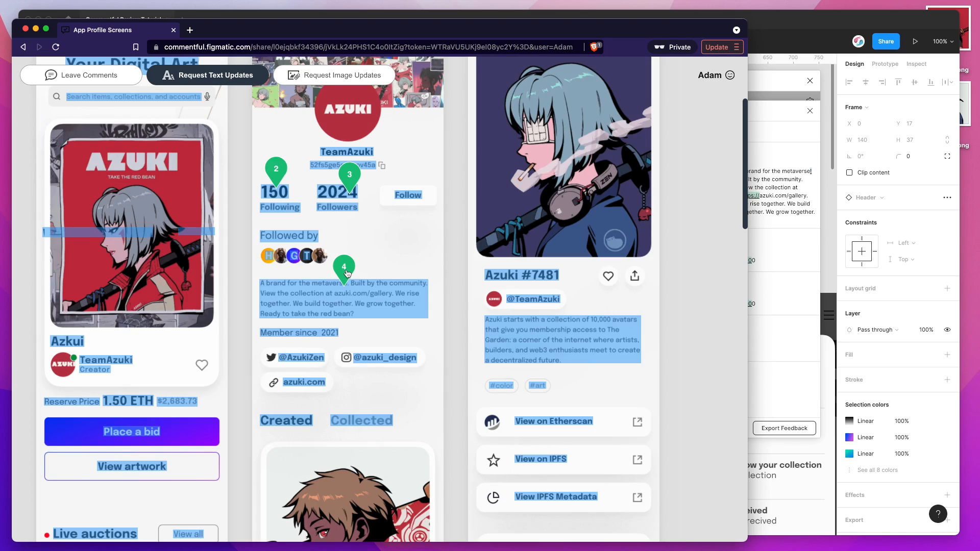
# Step: Compare the original and requested text in the feedback details of the description, Followers and Following pins
pyautogui.click(346, 273)
pyautogui.moveTo(665, 186); pyautogui.dragTo(599, 148)
pyautogui.click(600, 150)
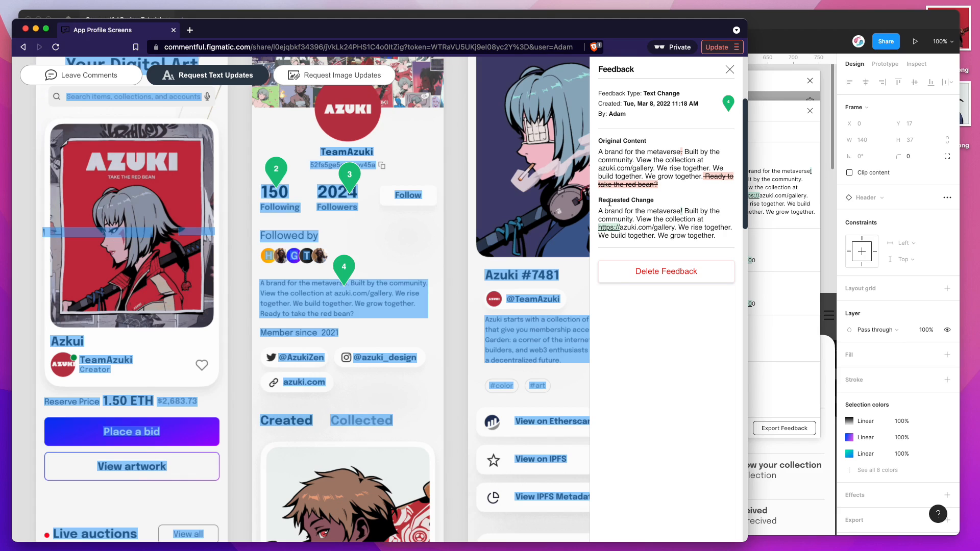
pyautogui.click(352, 175)
pyautogui.click(280, 175)
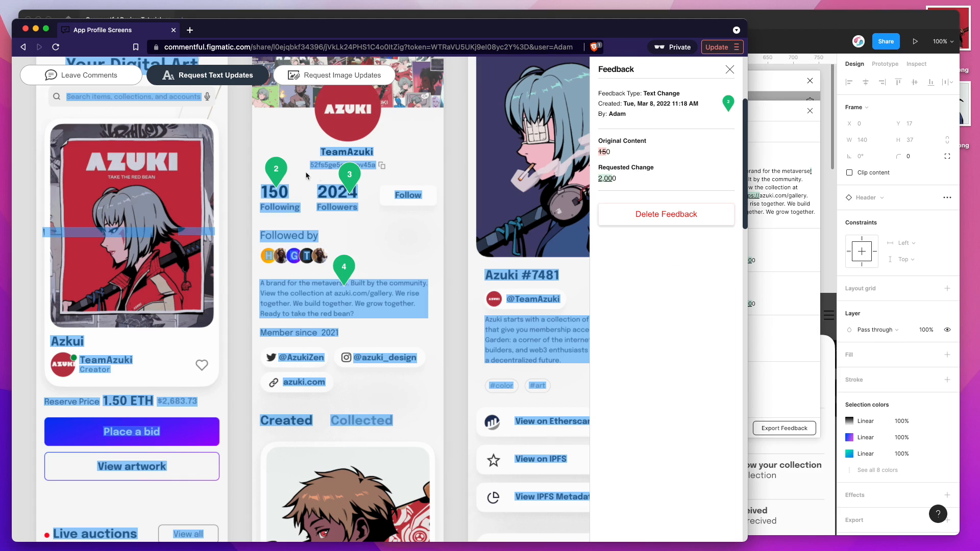
pyautogui.click(730, 70)
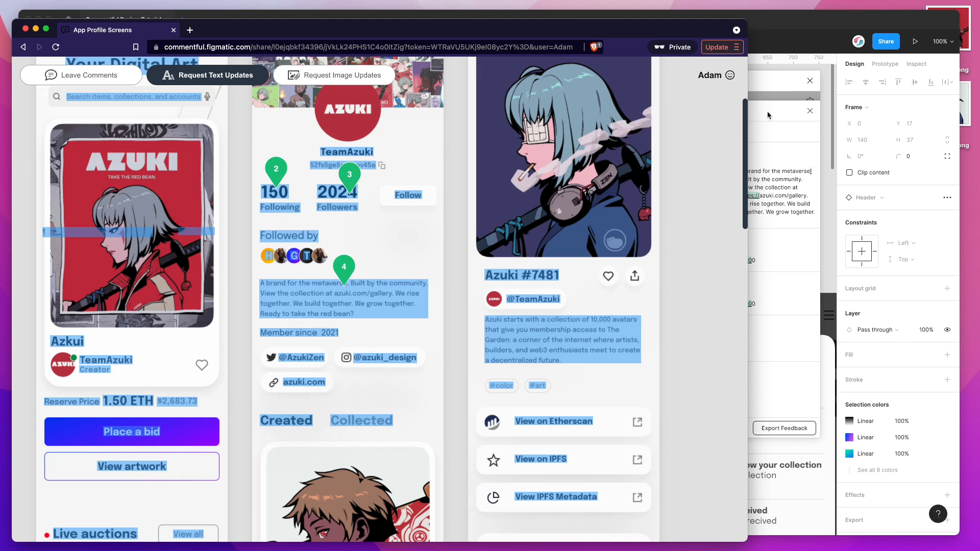
# Step: Switch to Figma, locate the Followers and Following requests on the canvas and apply the 2,000 Following update to its text layer
pyautogui.click(766, 116)
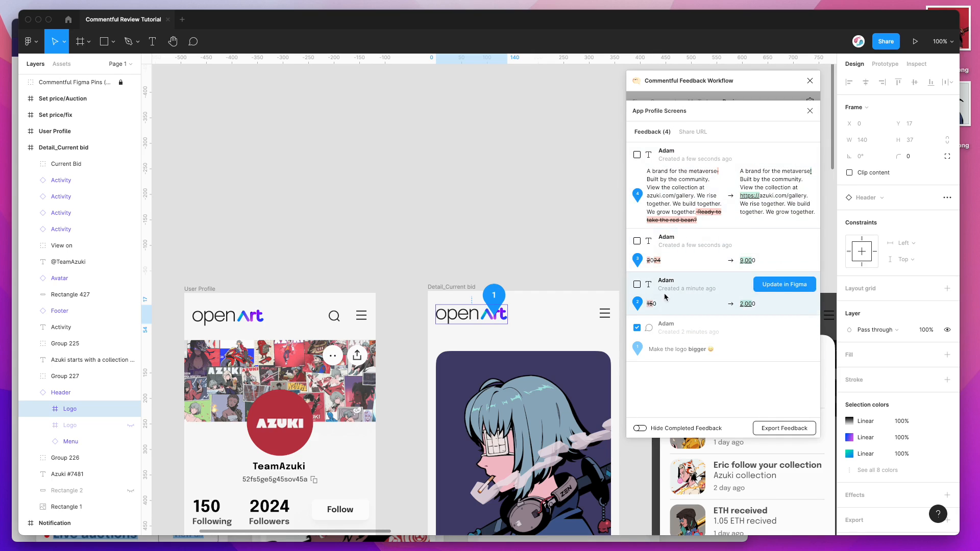
pyautogui.click(637, 260)
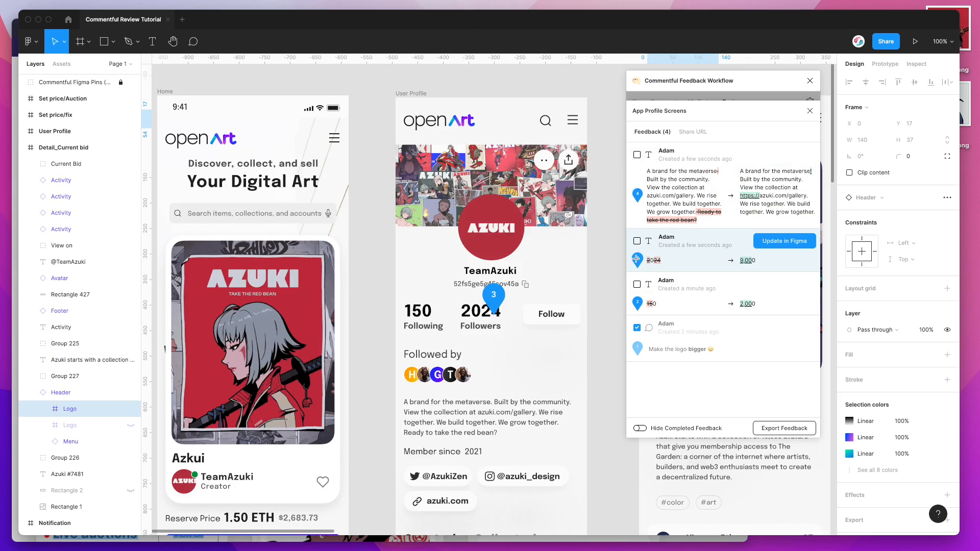
pyautogui.click(638, 302)
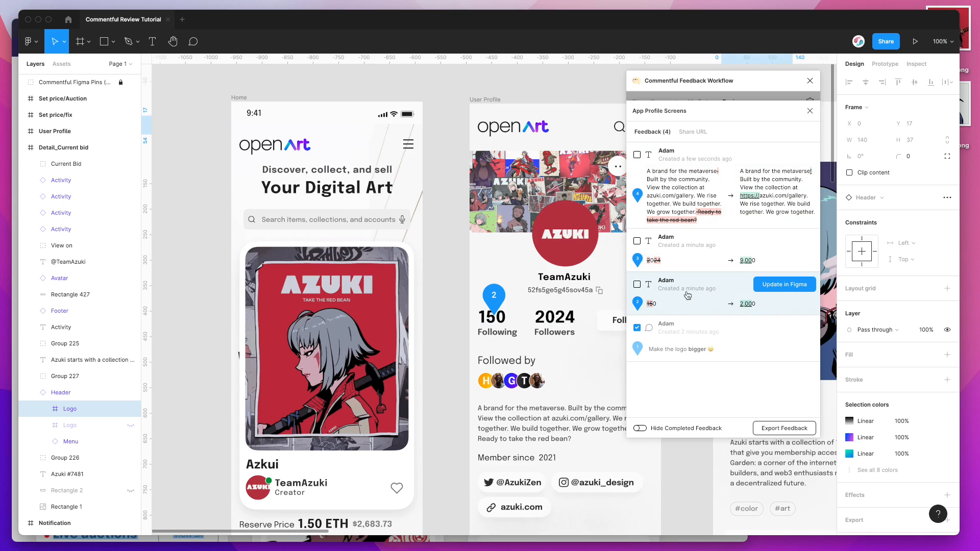
pyautogui.click(775, 287)
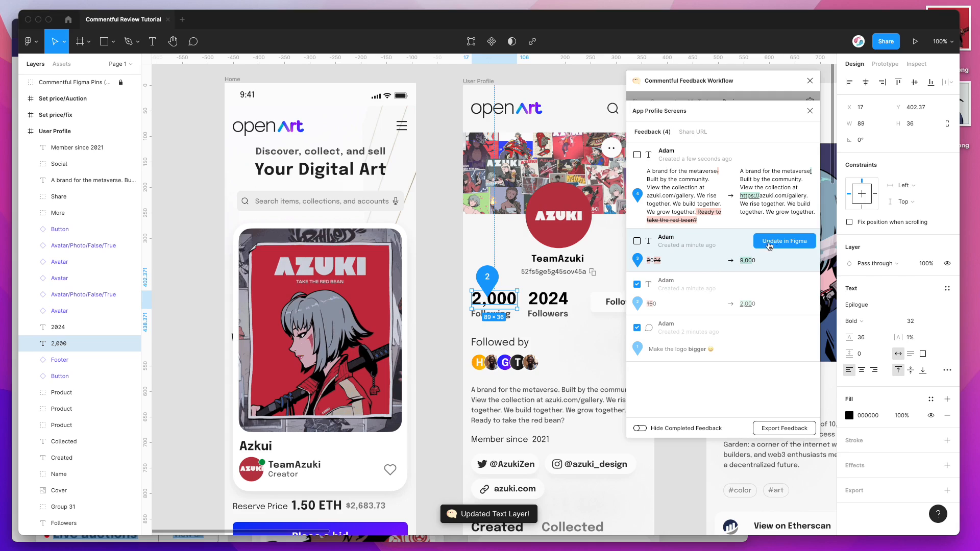
# Step: Apply the requested 9,000 Followers count and the revised description to their User Profile text layers from the feedback list
pyautogui.click(773, 246)
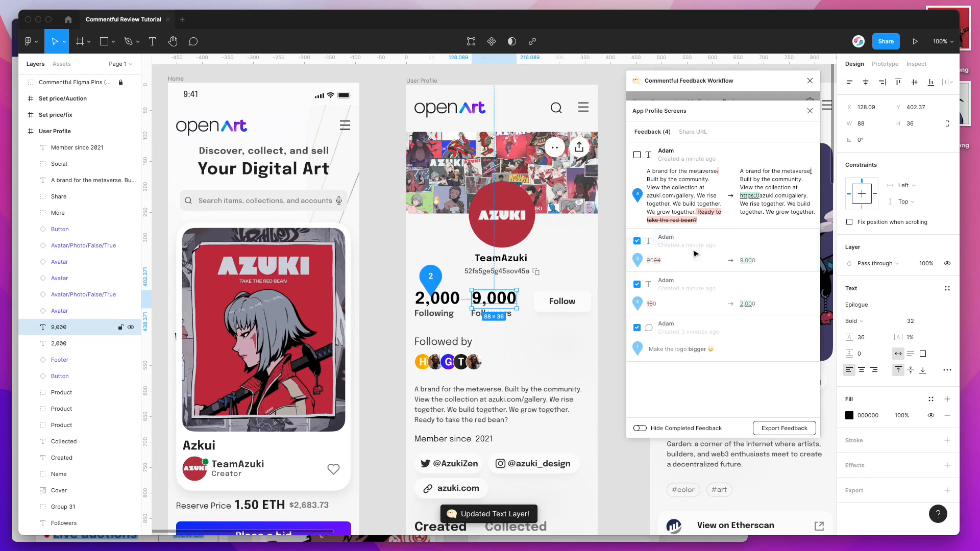
pyautogui.moveTo(646, 278)
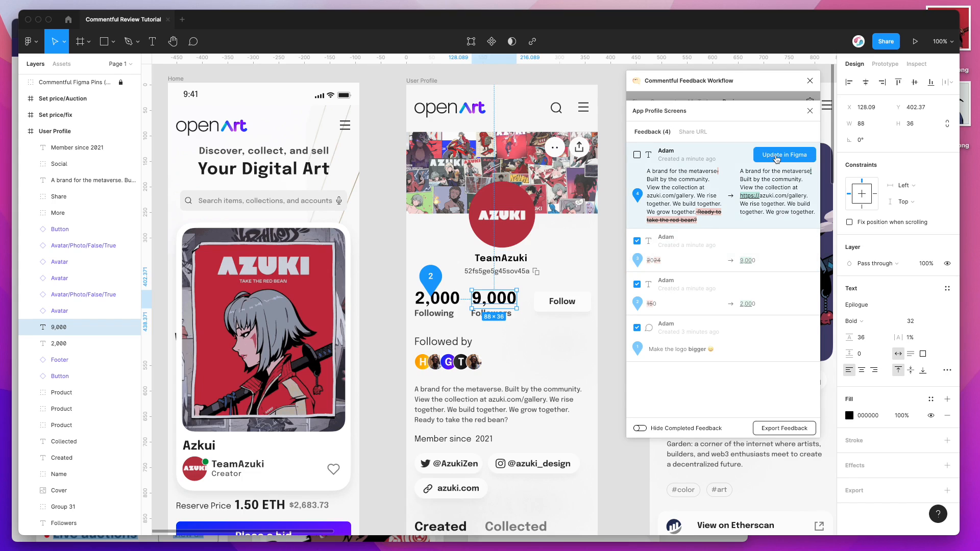
pyautogui.click(776, 156)
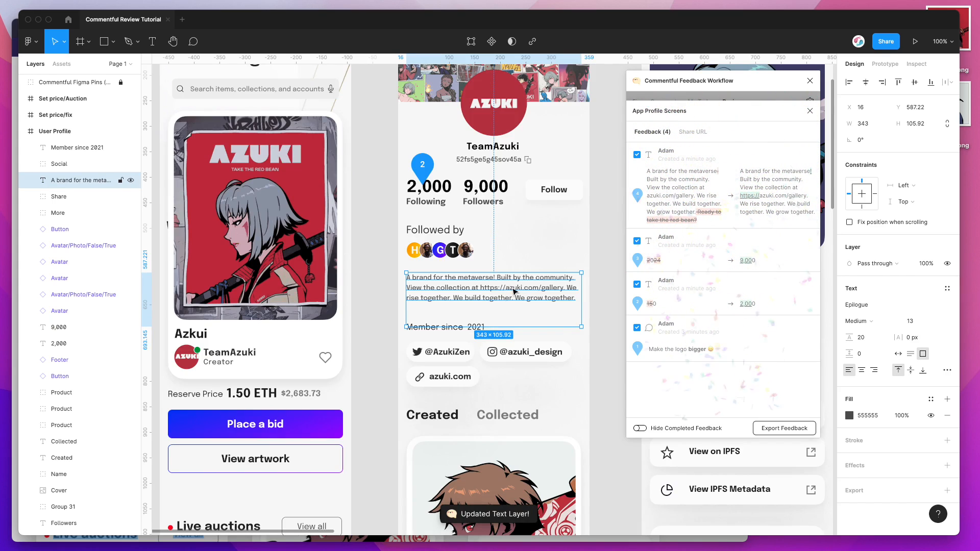
pyautogui.moveTo(697, 211); pyautogui.dragTo(701, 225)
pyautogui.click(701, 223)
pyautogui.click(749, 198)
pyautogui.moveTo(741, 197); pyautogui.dragTo(751, 196)
pyautogui.doubleClick(543, 284)
pyautogui.doubleClick(487, 287)
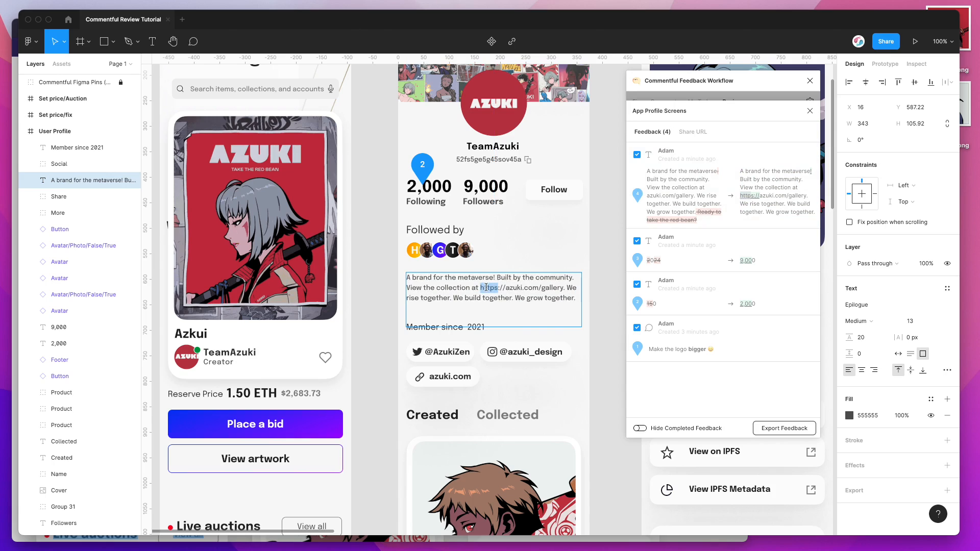
pyautogui.press('Escape')
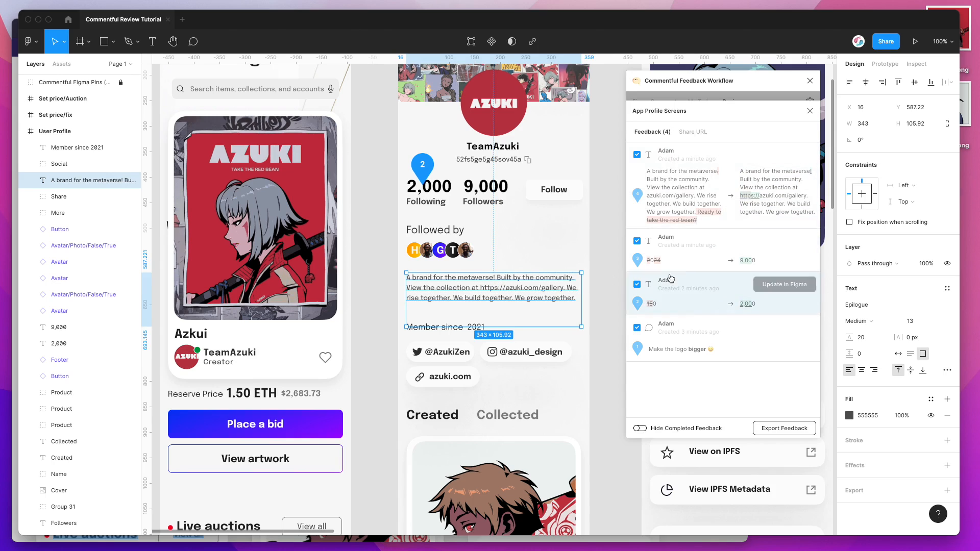
# Step: Return to the list of reviews to check completion progress and reopen the App Profile Screens review
pyautogui.moveTo(766, 171)
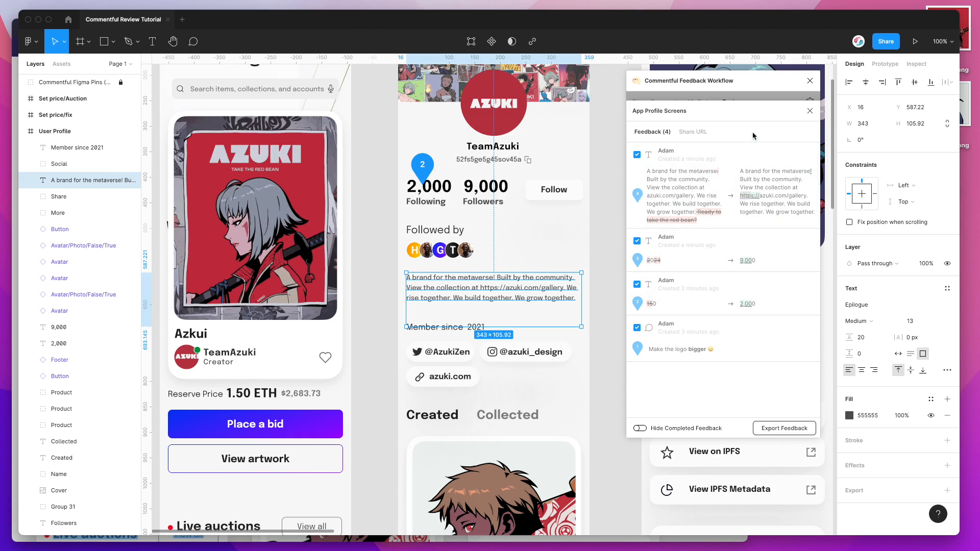
pyautogui.moveTo(762, 225)
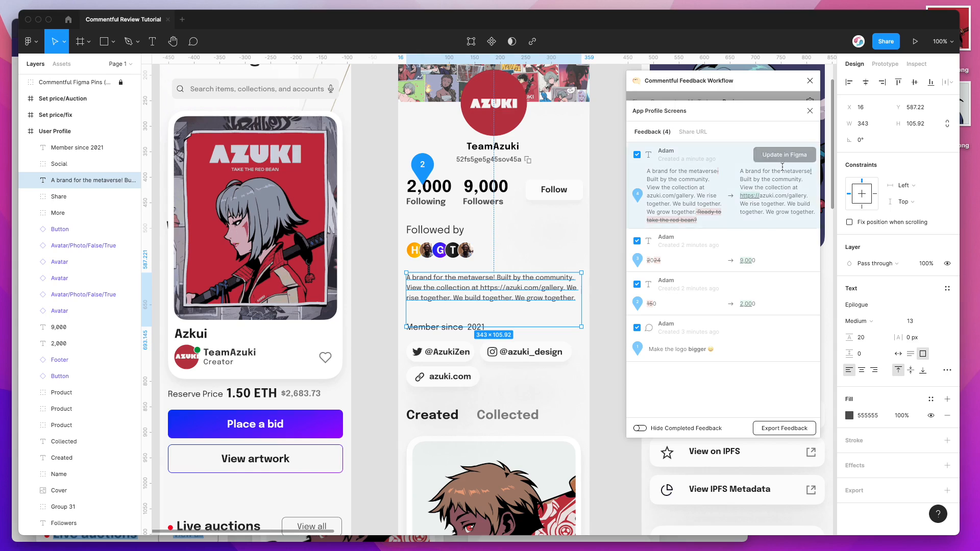
pyautogui.click(810, 111)
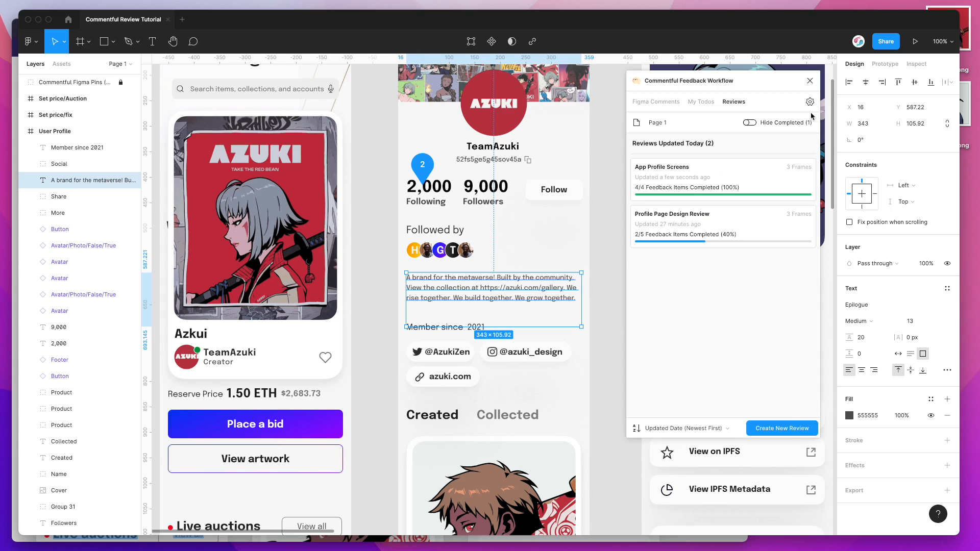
pyautogui.click(683, 189)
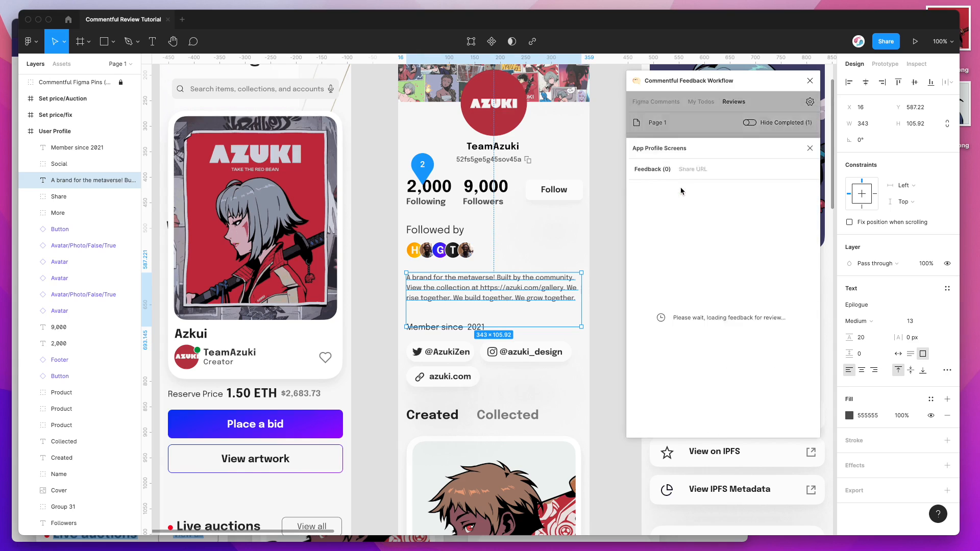
# Step: Switch to the shared App Profile Screens review in the browser and turn on image update requests
pyautogui.click(566, 540)
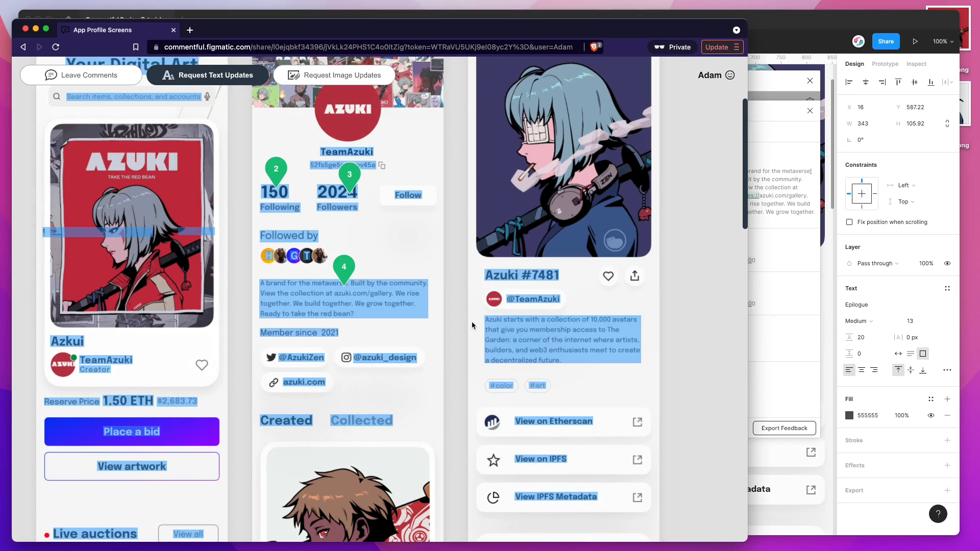
pyautogui.scroll(4, 472, 326)
pyautogui.scroll(-1, 473, 325)
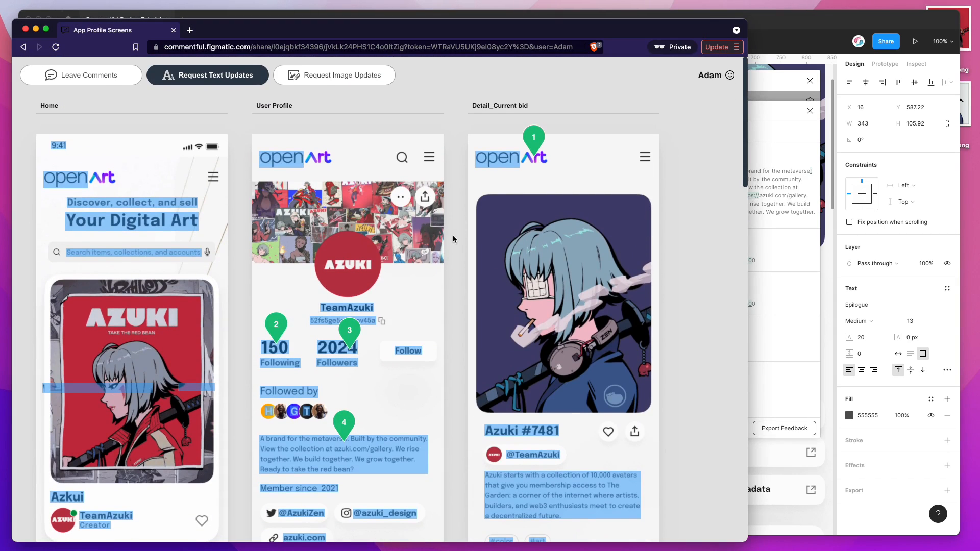
pyautogui.click(333, 78)
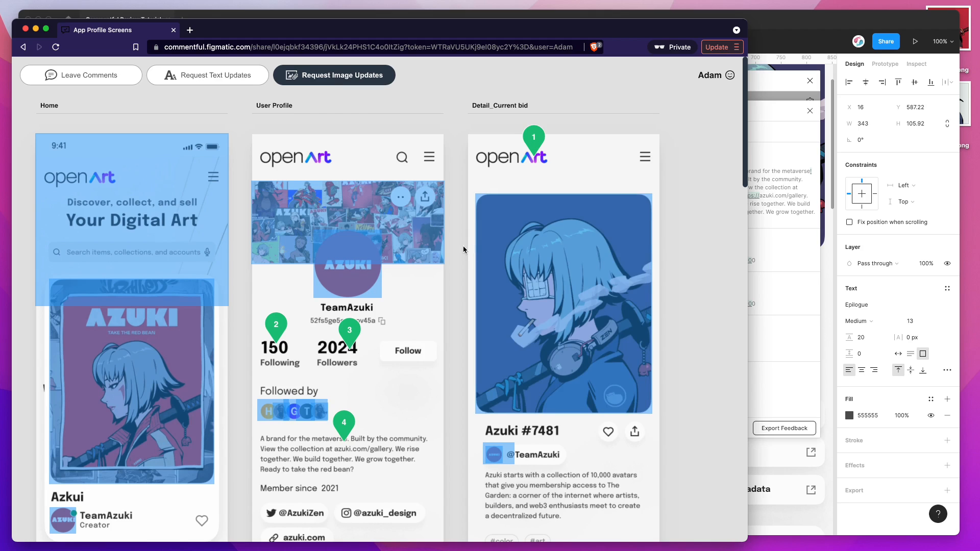
# Step: Request an image update for the large Azuki #7481 artwork using the red portrait file from the desktop, and open its feedback pin
pyautogui.scroll(-5, 464, 246)
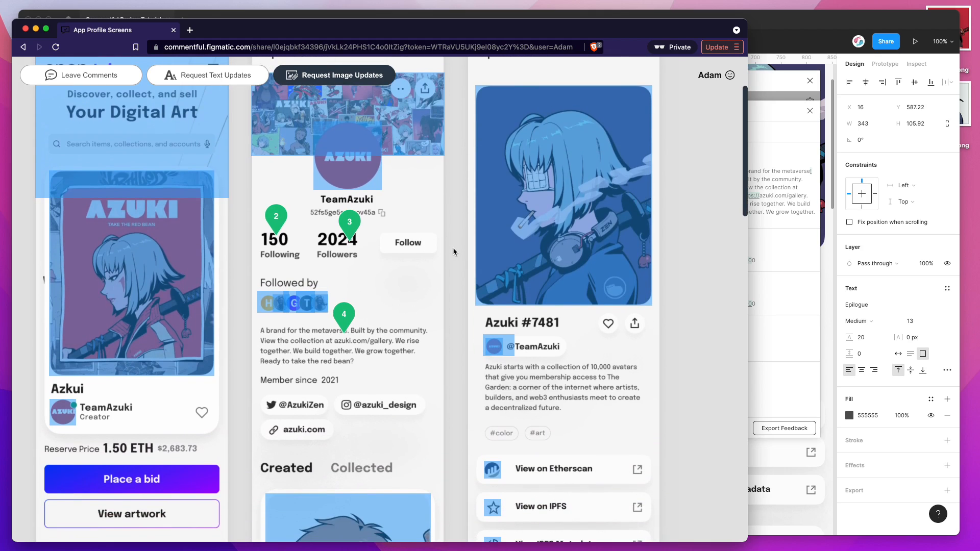
pyautogui.scroll(-8, 454, 251)
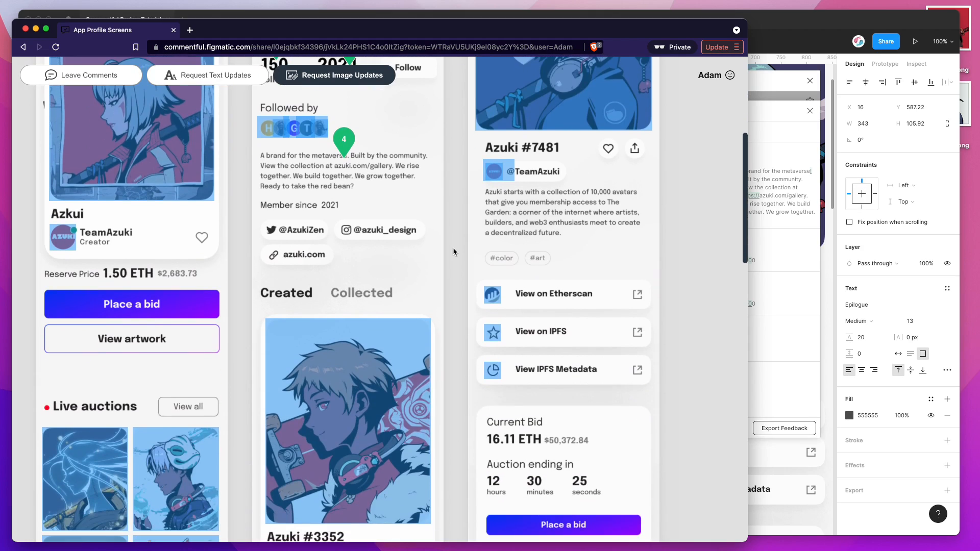
pyautogui.scroll(-14, 454, 251)
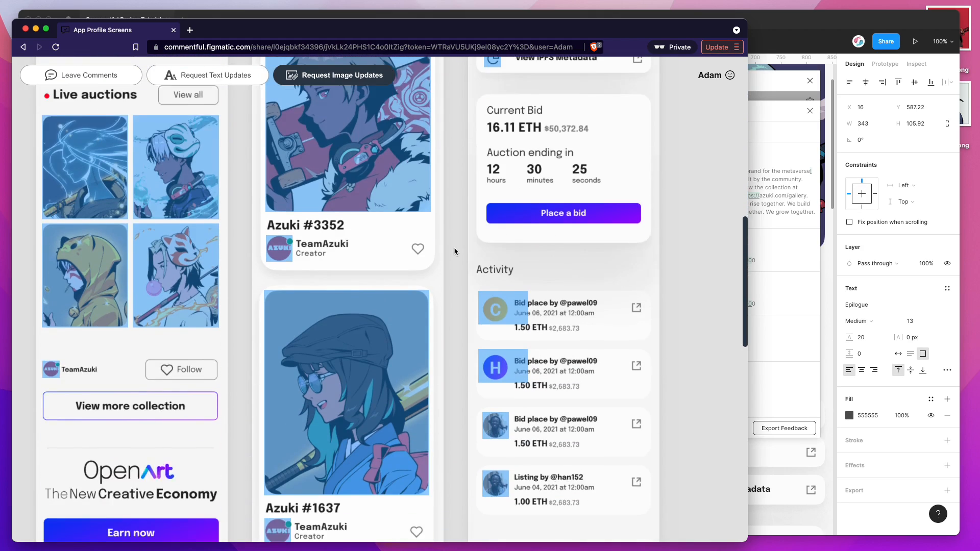
pyautogui.scroll(-15, 454, 251)
pyautogui.scroll(20, 454, 252)
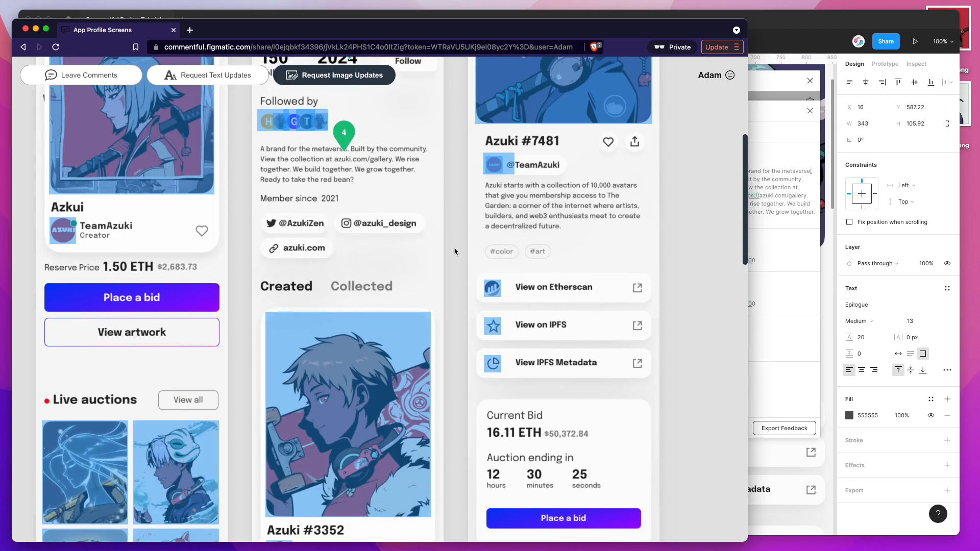
pyautogui.scroll(10, 456, 251)
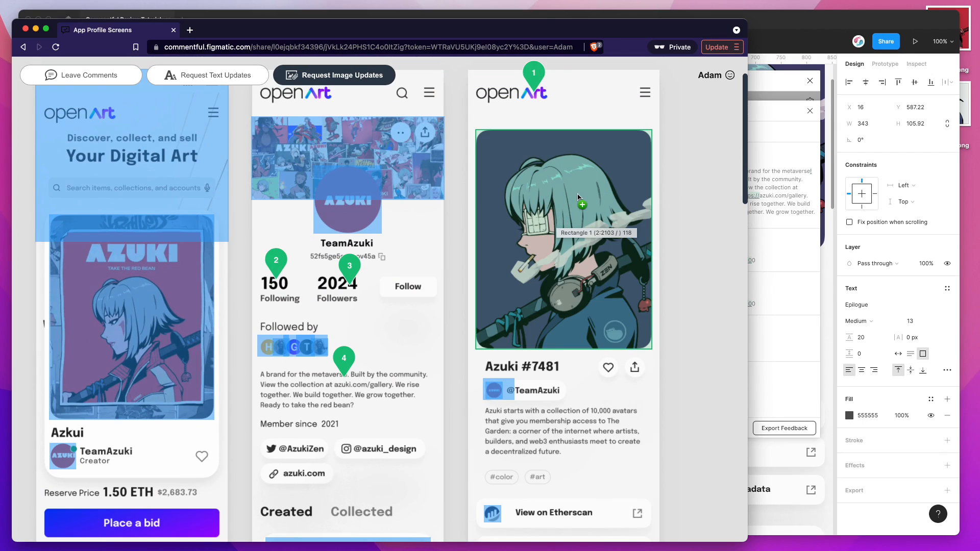
pyautogui.click(566, 198)
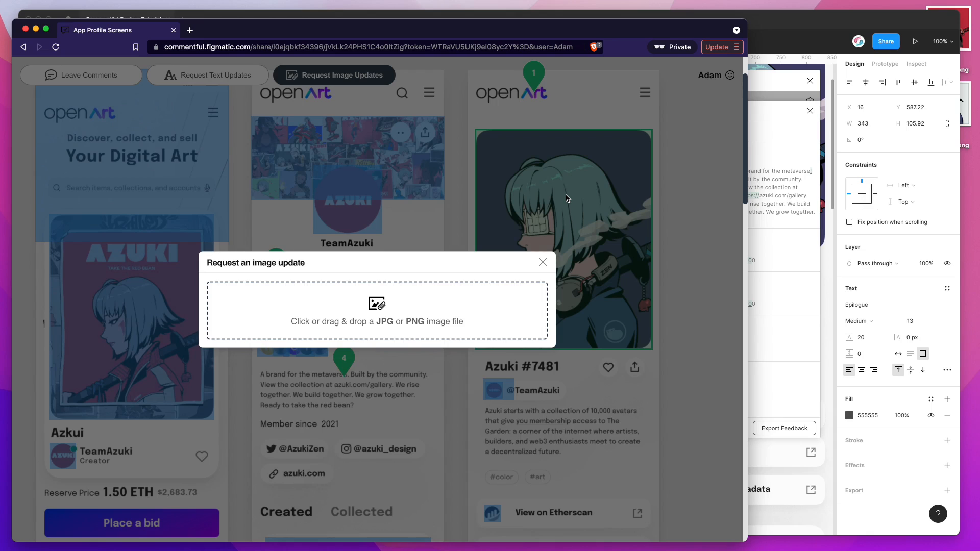
pyautogui.click(965, 104)
pyautogui.click(969, 35)
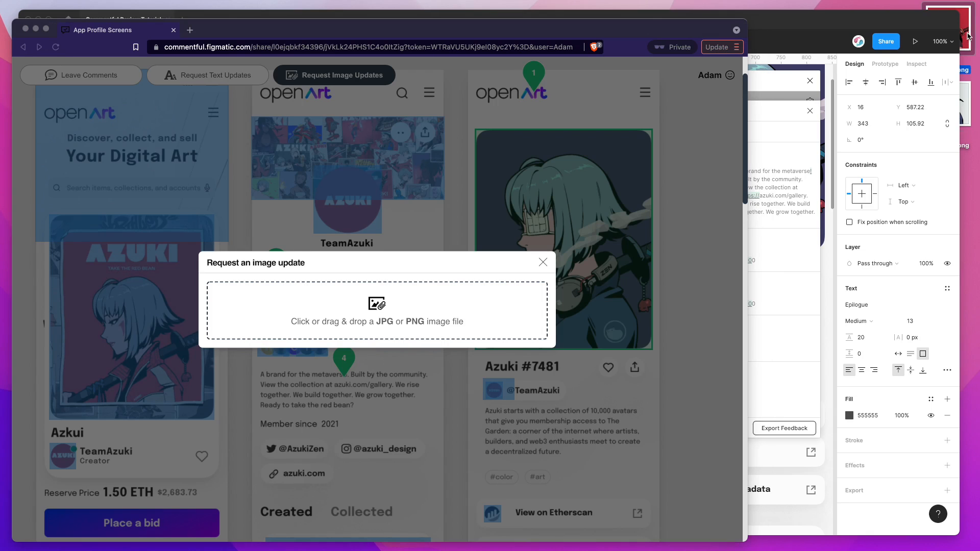
pyautogui.moveTo(967, 38); pyautogui.dragTo(425, 311)
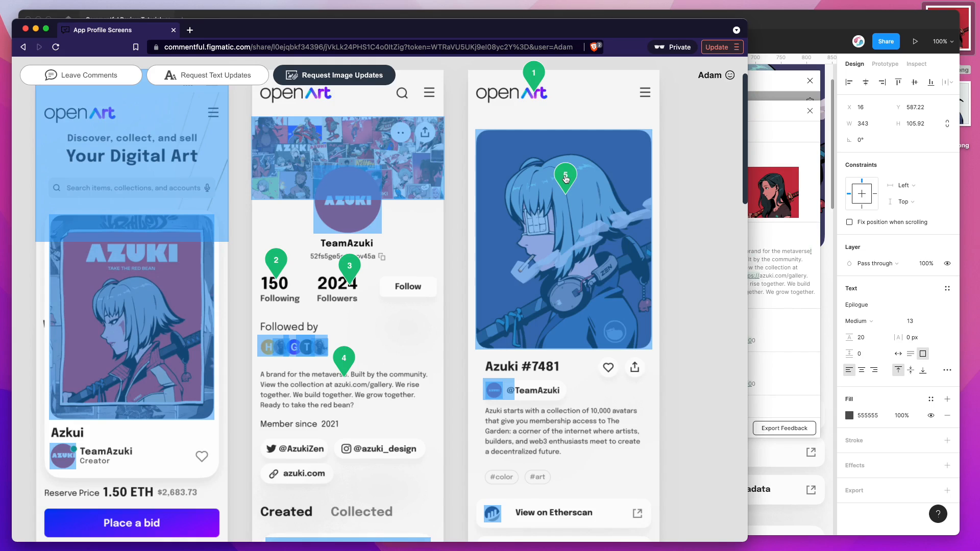
pyautogui.click(566, 178)
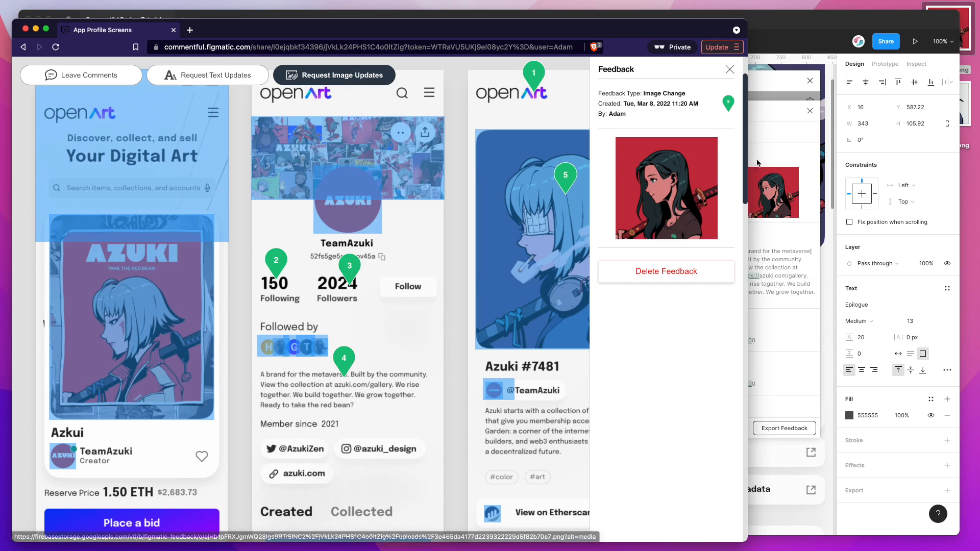
# Step: Switch to Figma, locate the new image request on the canvas and apply it to the Azuki #7481 artwork
pyautogui.click(767, 176)
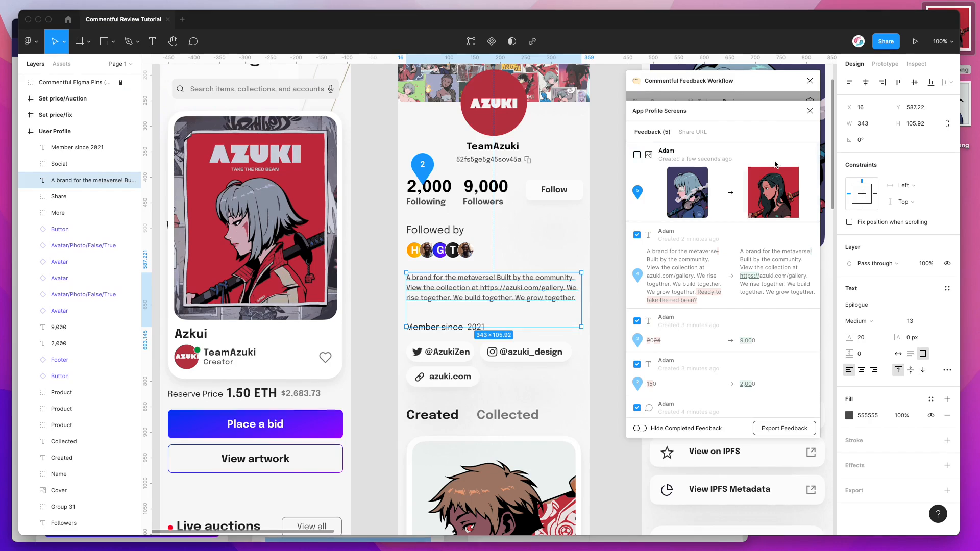
pyautogui.click(639, 192)
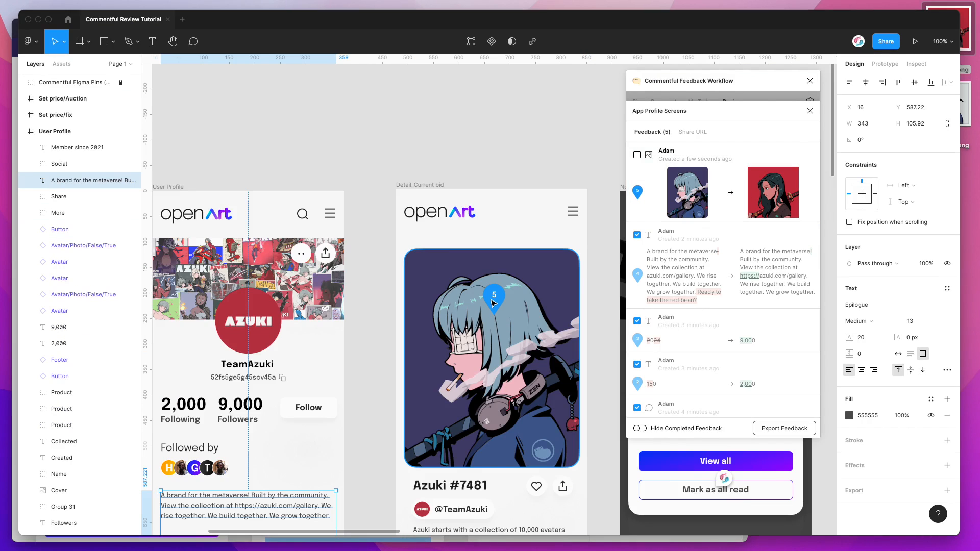
pyautogui.moveTo(639, 213)
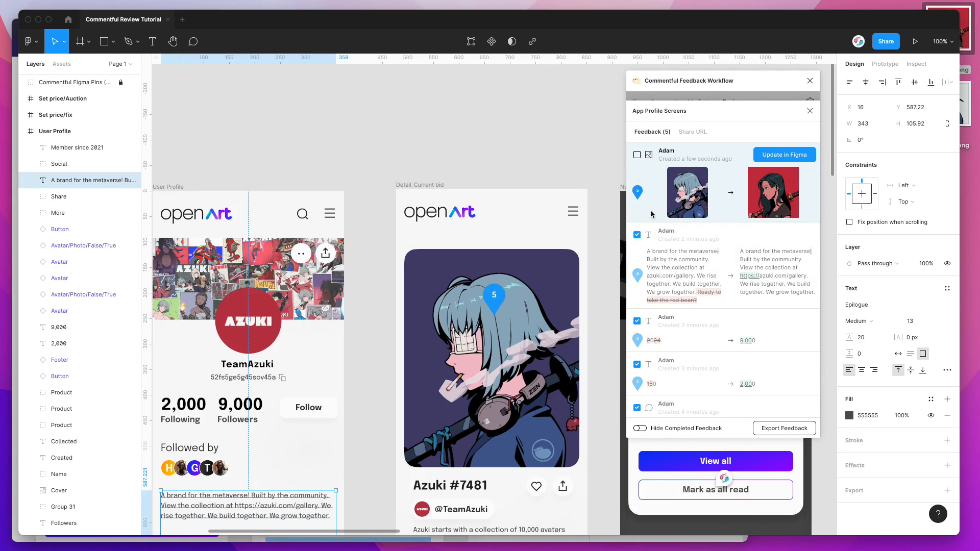
pyautogui.click(785, 156)
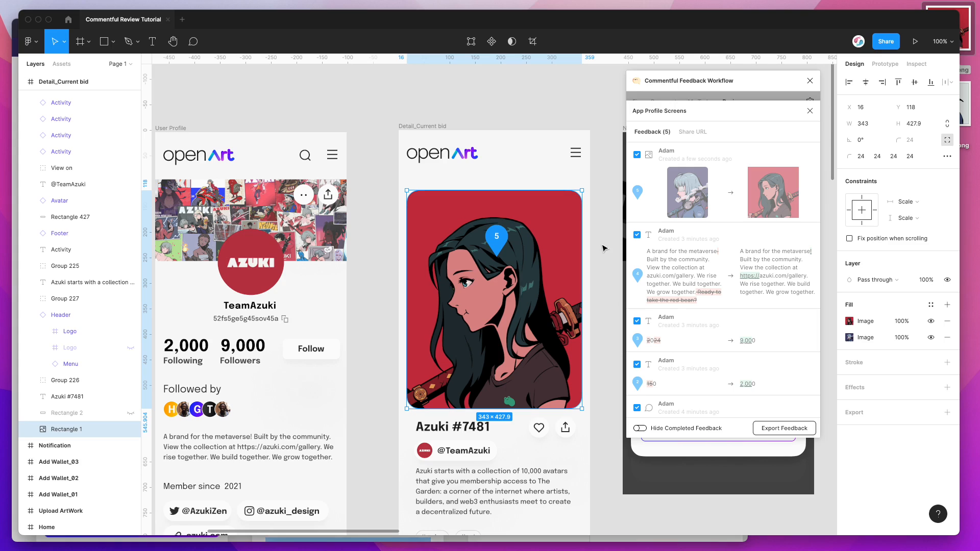
# Step: Compare the new artwork image with the original beneath it by toggling the visibility of the upper image fill
pyautogui.doubleClick(506, 291)
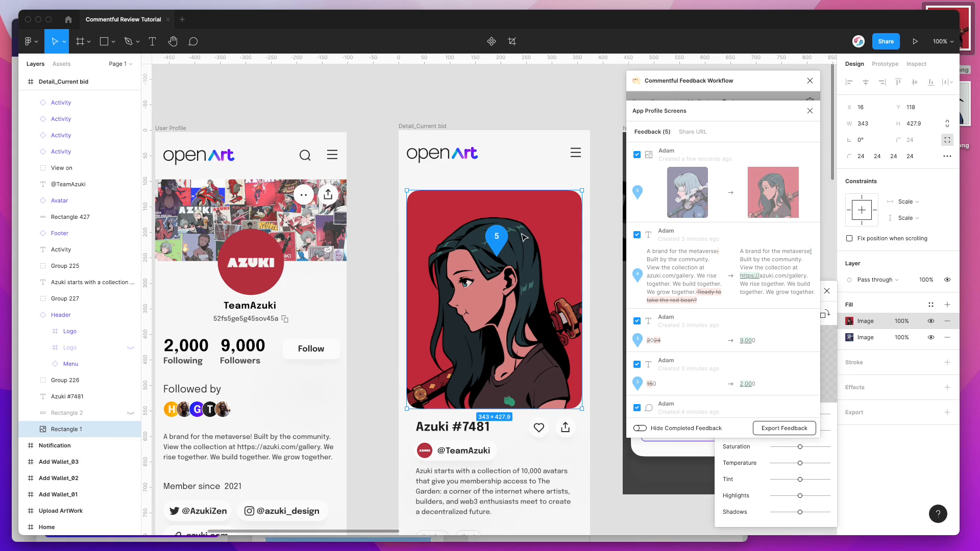
pyautogui.moveTo(784, 169)
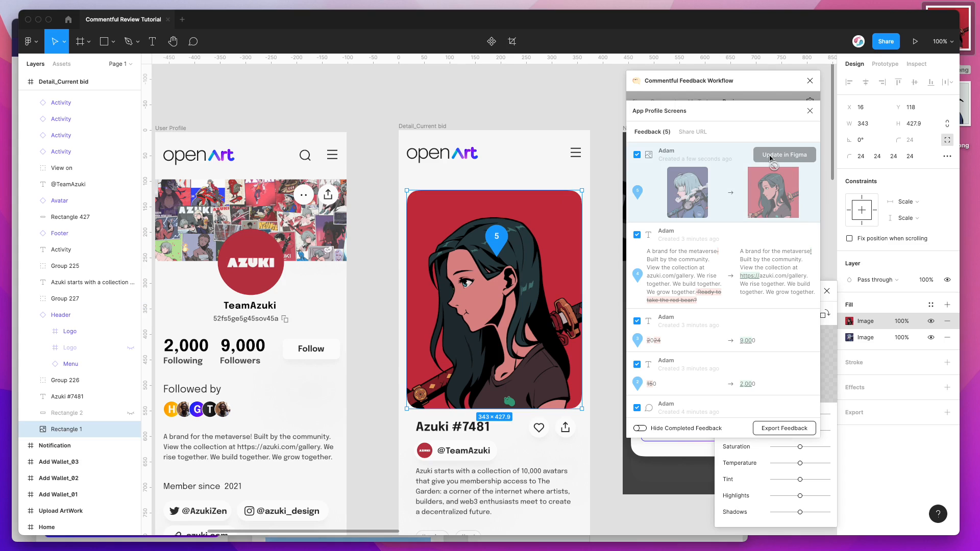
pyautogui.hscroll(2, 458, 315)
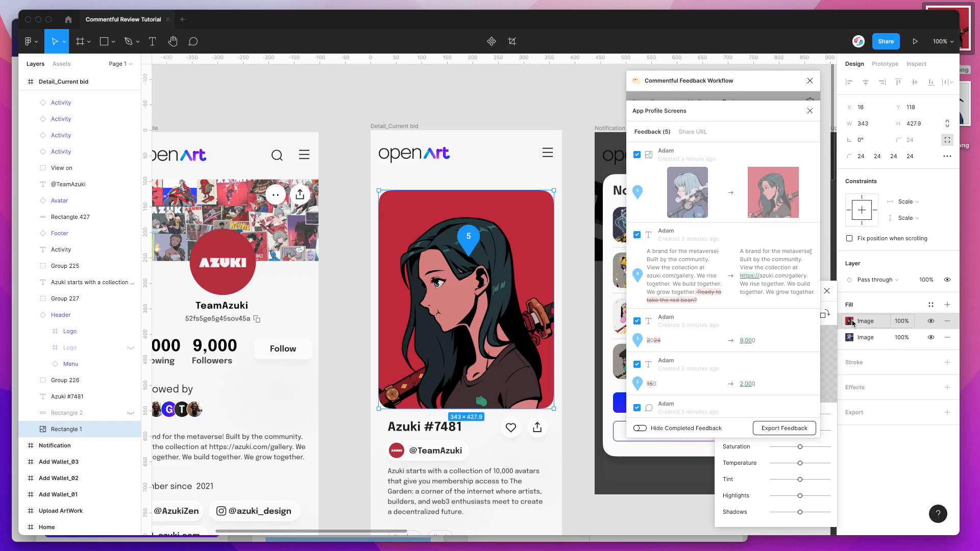
pyautogui.click(931, 322)
pyautogui.click(931, 322)
pyautogui.click(931, 322)
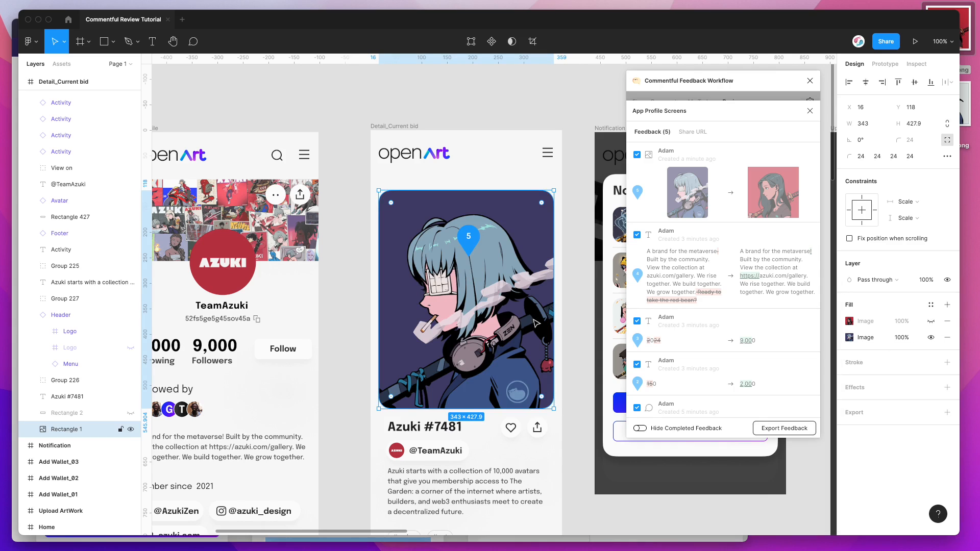
pyautogui.click(931, 321)
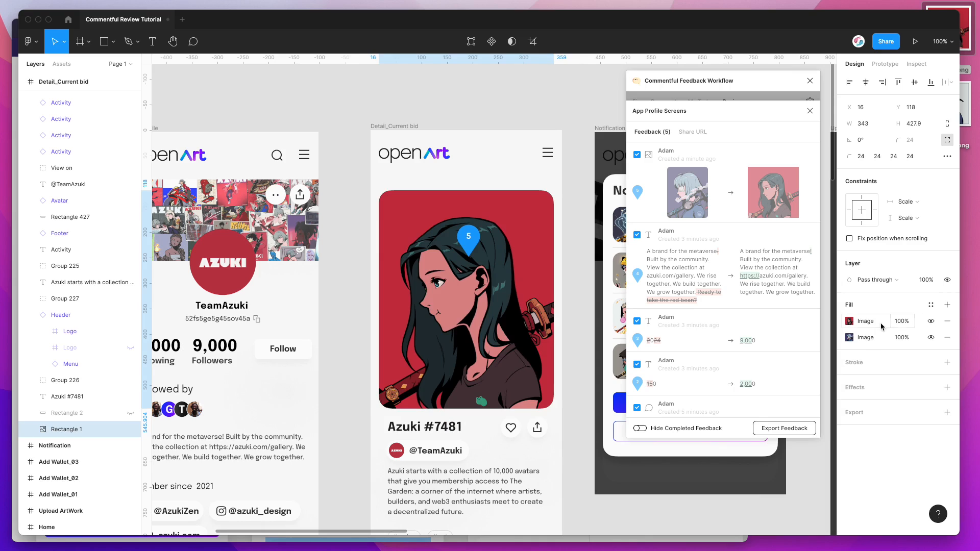
# Step: Try the Fit and Tile modes on the new image fill of the artwork and restore it to Fill
pyautogui.click(850, 321)
pyautogui.moveTo(722, 86); pyautogui.dragTo(202, 102)
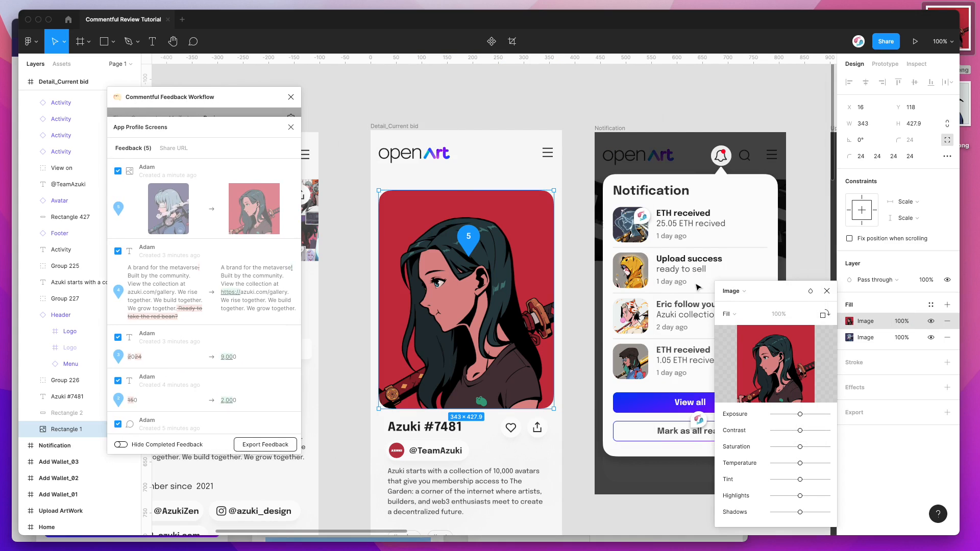
pyautogui.click(727, 314)
pyautogui.click(737, 325)
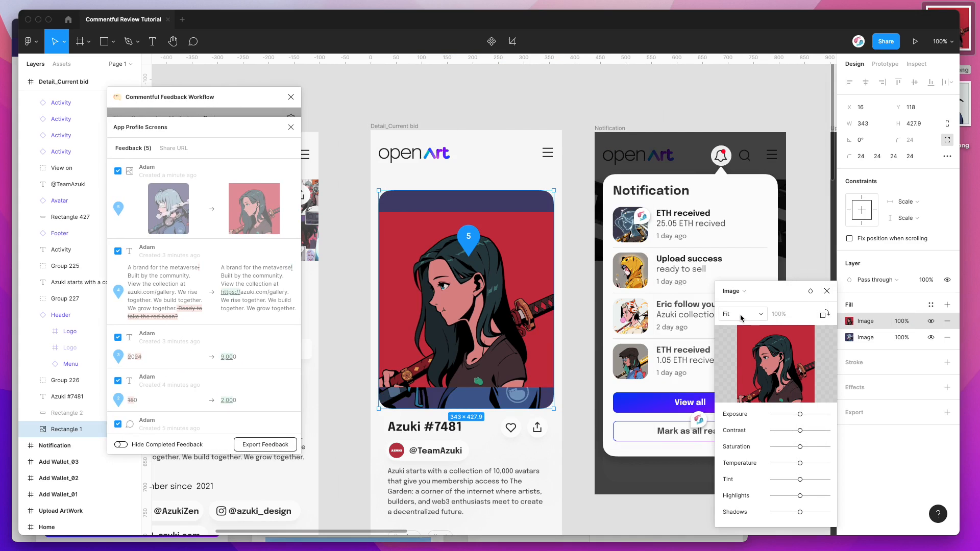
pyautogui.click(727, 314)
pyautogui.click(740, 339)
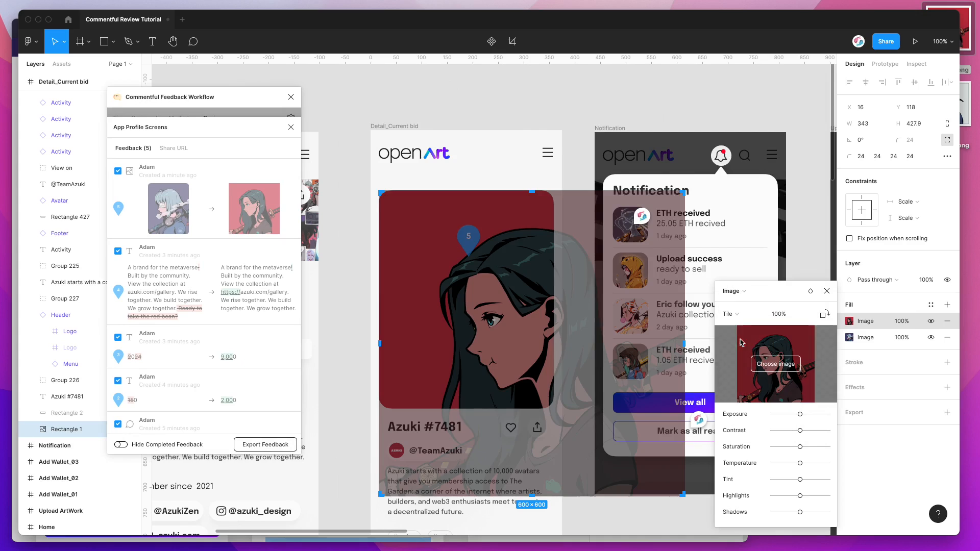
pyautogui.click(730, 314)
pyautogui.click(746, 279)
pyautogui.click(746, 292)
pyautogui.click(786, 295)
pyautogui.click(827, 292)
pyautogui.moveTo(235, 97); pyautogui.dragTo(750, 102)
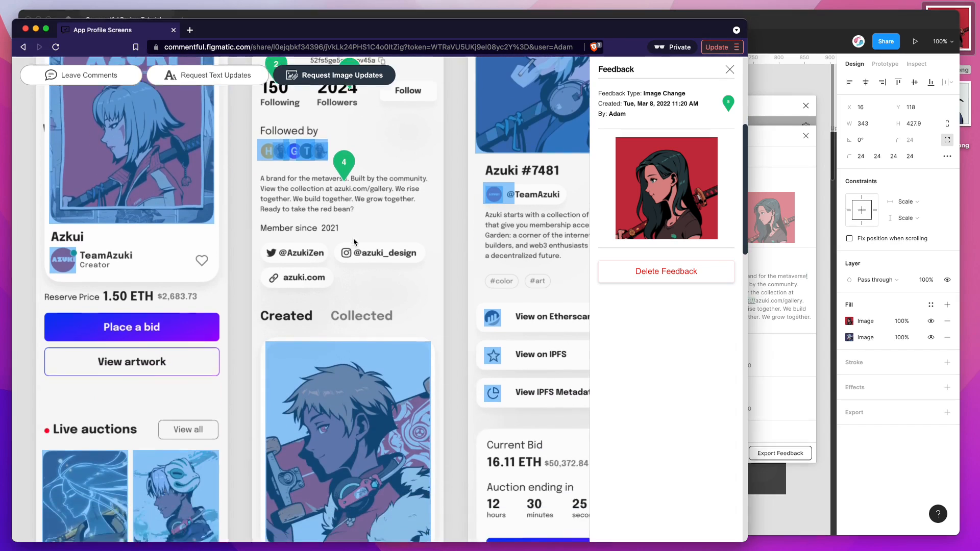
# Step: Request an image update for the second Live auctions artwork using the azuki-update-2.png file from the desktop
pyautogui.scroll(-6, 353, 242)
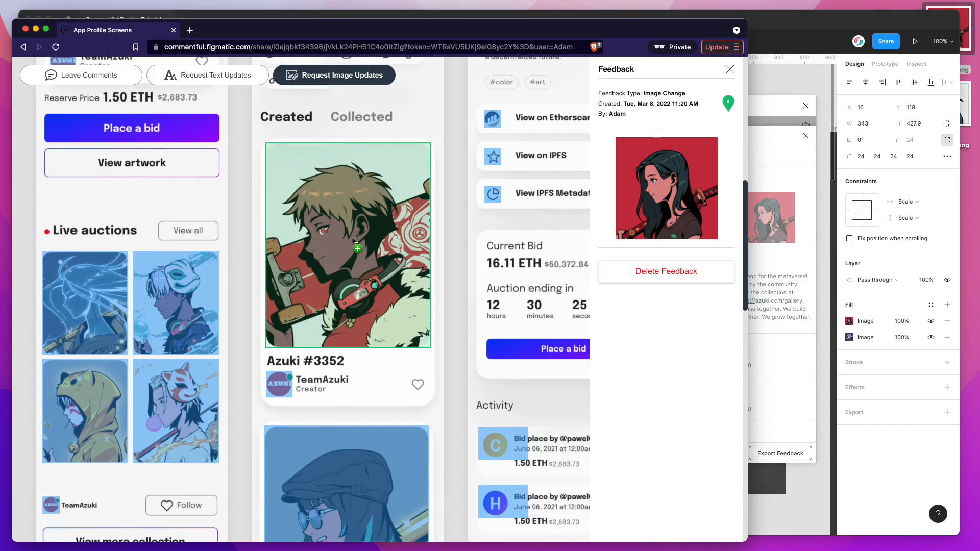
pyautogui.click(166, 204)
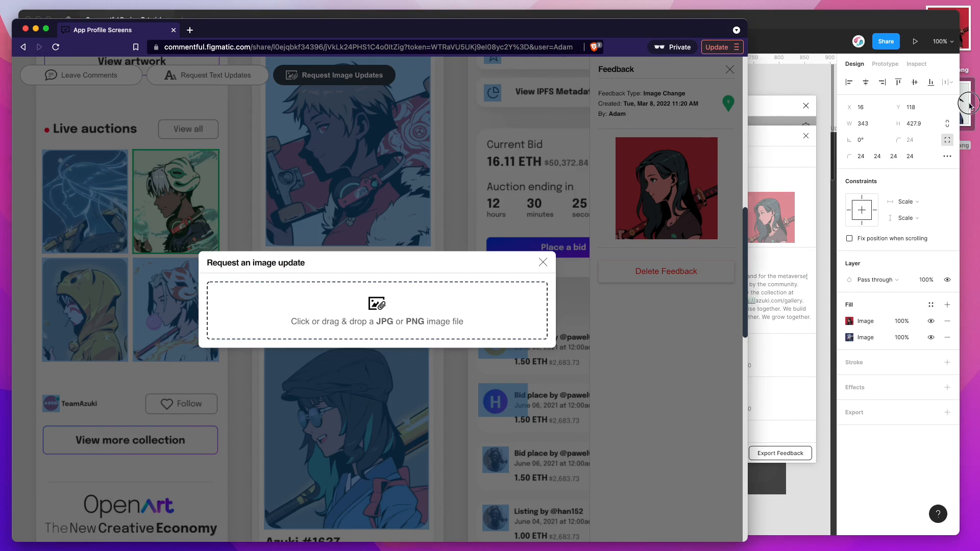
pyautogui.moveTo(970, 106); pyautogui.dragTo(444, 319)
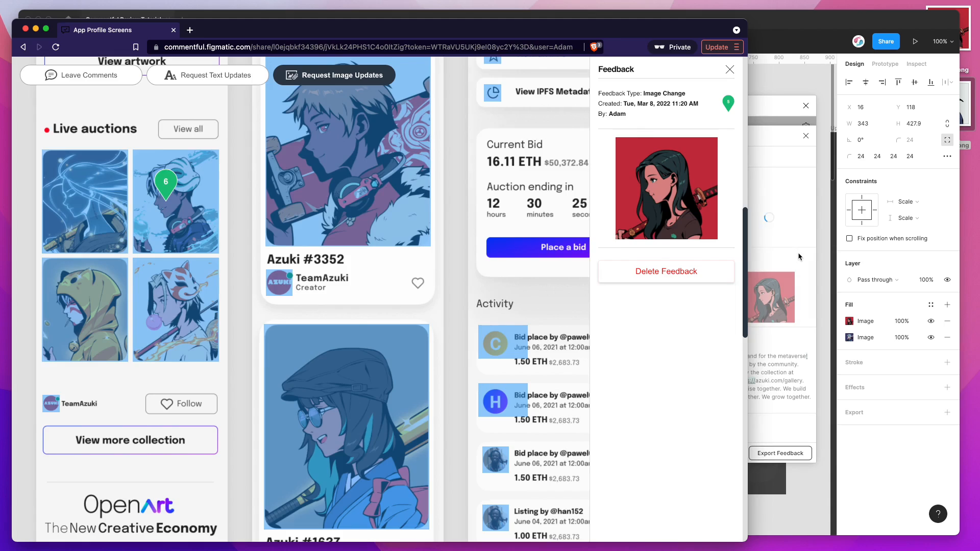
# Step: Switch to Figma, locate the new image request on the canvas and apply it to the second Live auctions artwork
pyautogui.click(799, 256)
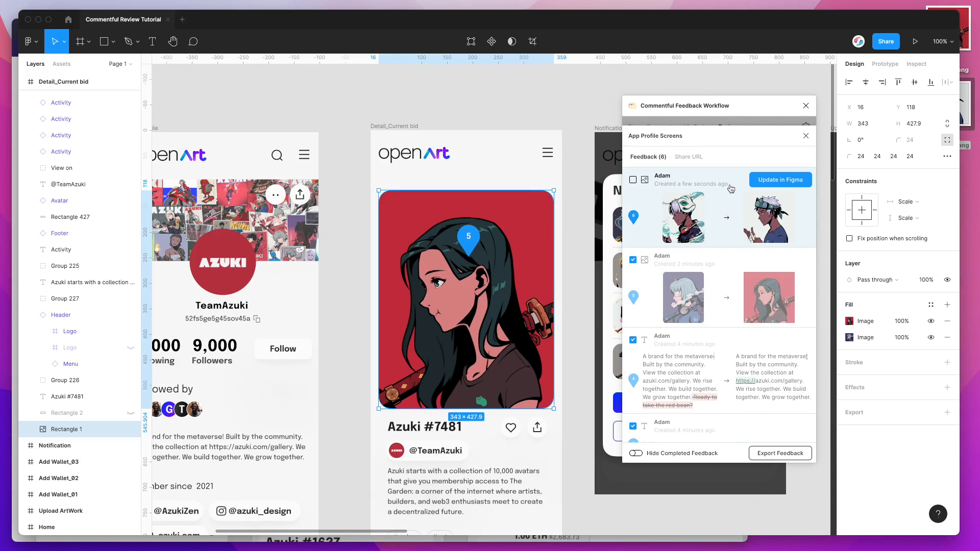
pyautogui.click(633, 217)
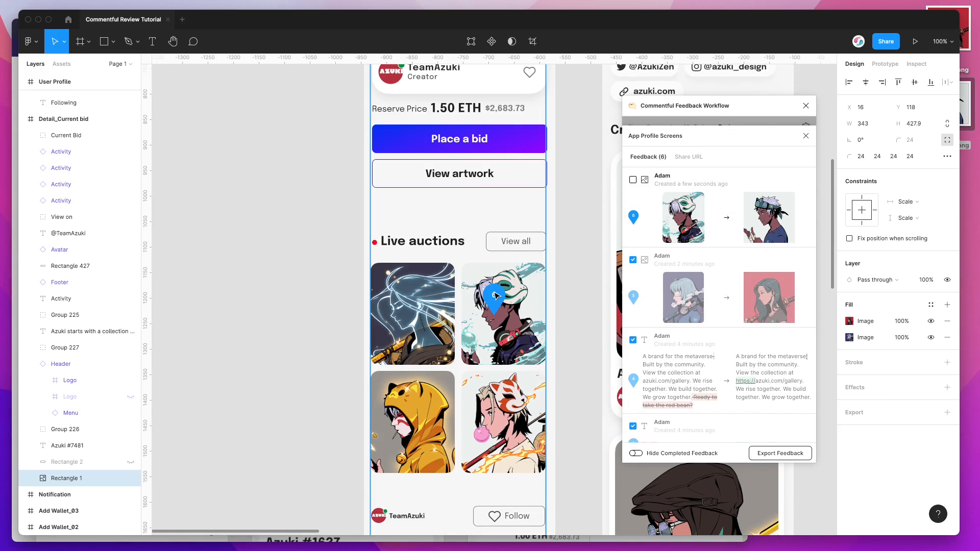
pyautogui.hscroll(1, 497, 296)
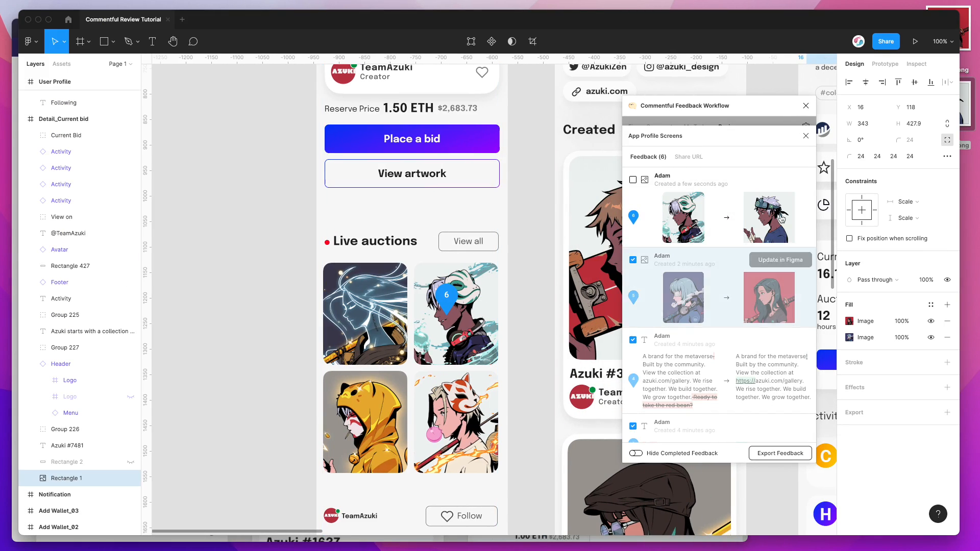
pyautogui.moveTo(764, 198)
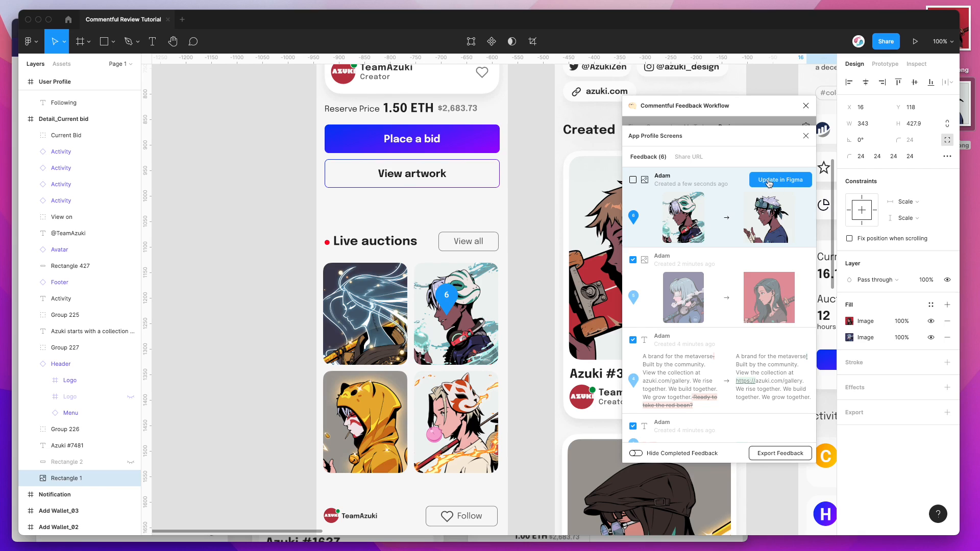
pyautogui.click(769, 182)
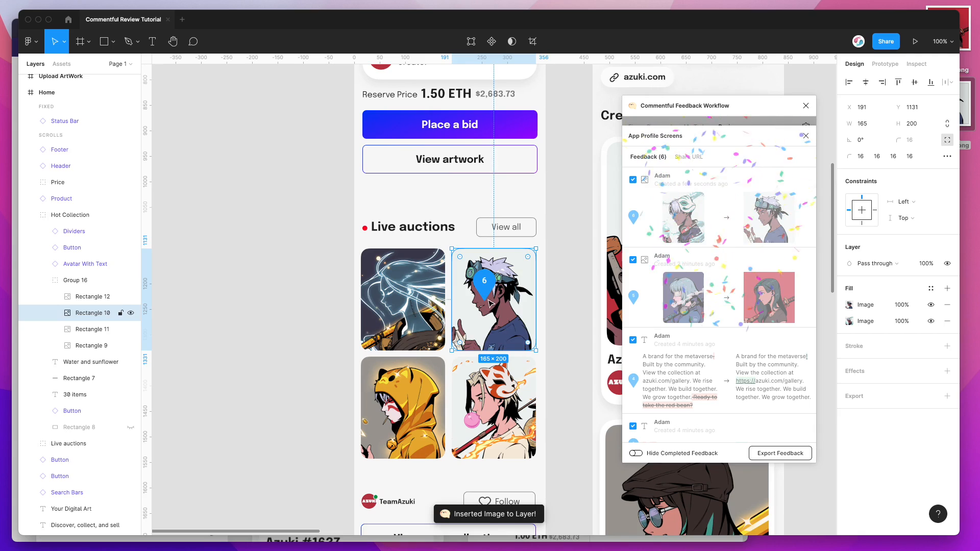
# Step: Locate the Azuki #7481 image request on the canvas and hide the completed feedback in the list
pyautogui.moveTo(645, 206)
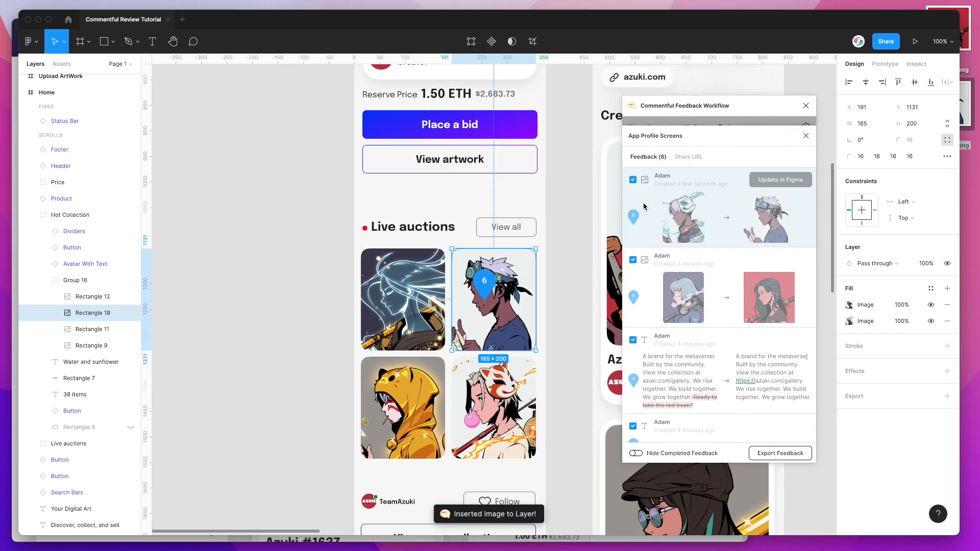
pyautogui.click(636, 296)
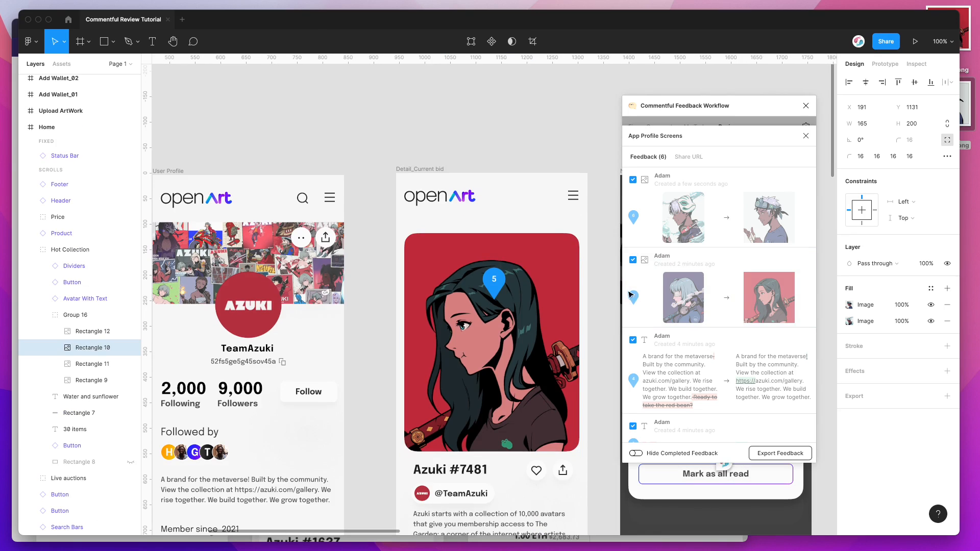
pyautogui.scroll(-3, 698, 299)
pyautogui.scroll(3, 697, 299)
pyautogui.scroll(-3, 692, 244)
pyautogui.scroll(3, 692, 244)
pyautogui.click(666, 458)
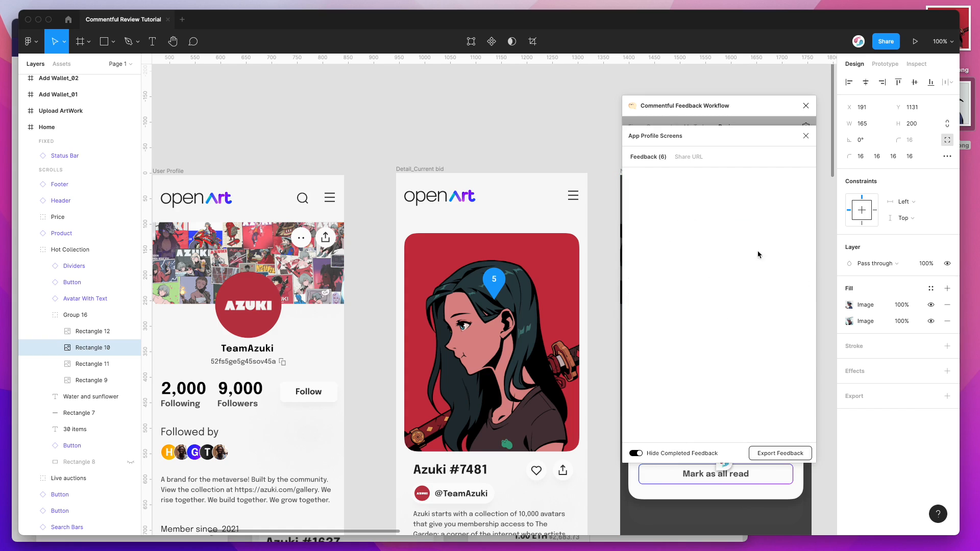
# Step: Switch to the browser review and leave the comment "Button feedback" on the View IPFS Metadata button
pyautogui.click(16, 371)
pyautogui.scroll(5, 380, 272)
pyautogui.click(89, 76)
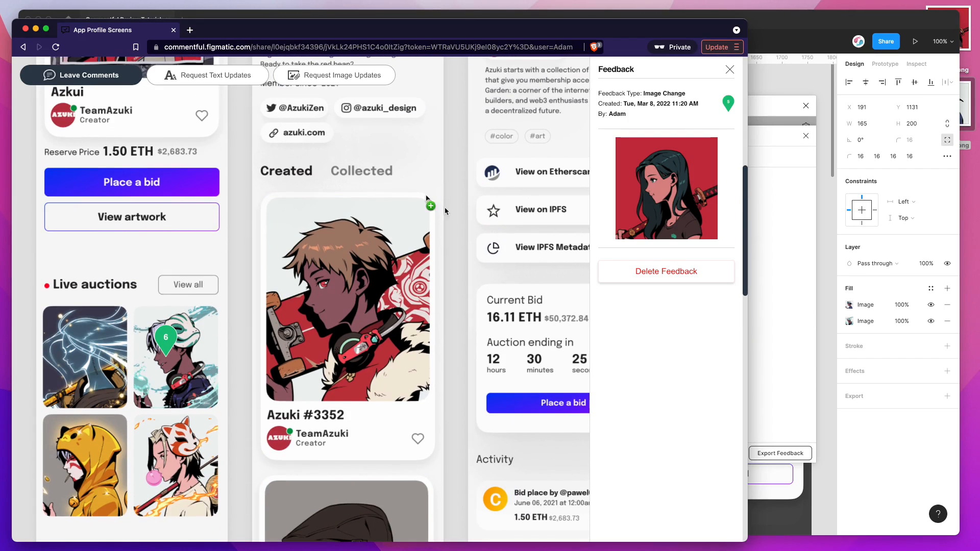
pyautogui.click(540, 249)
pyautogui.write('Button feedbac')
pyautogui.click(497, 391)
# Step: Switch to Figma, show and hide the completed feedback again, and locate the "Button feedback" comment on the canvas
pyautogui.click(793, 313)
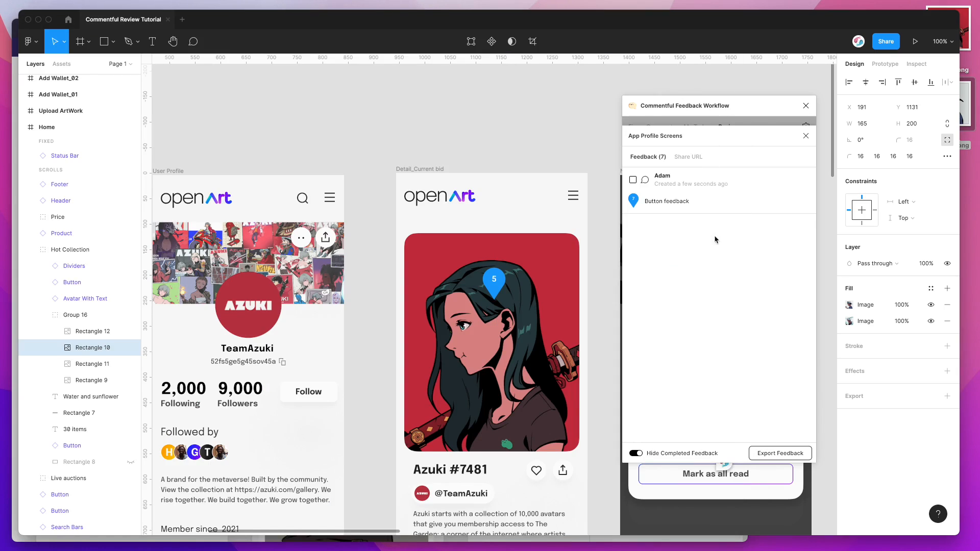
pyautogui.click(663, 456)
pyautogui.click(665, 456)
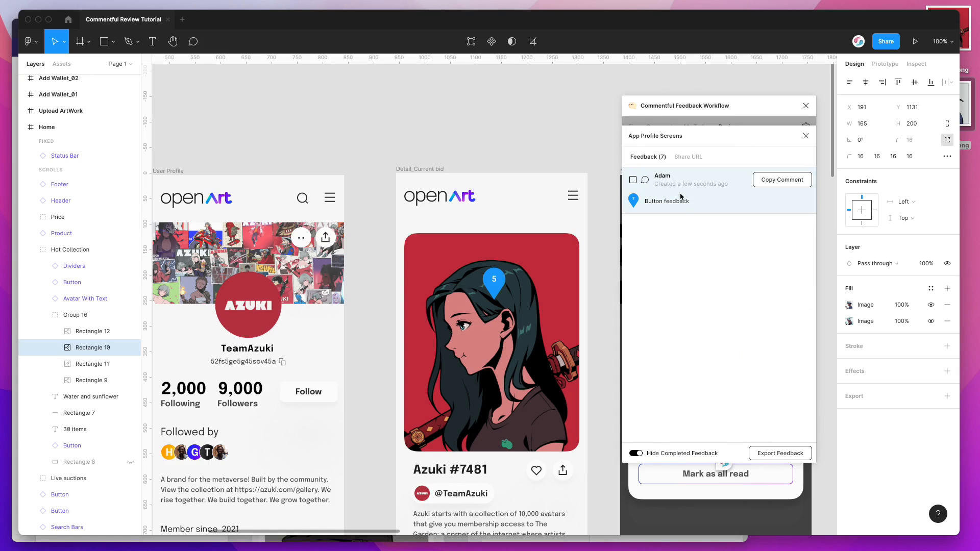
pyautogui.click(633, 201)
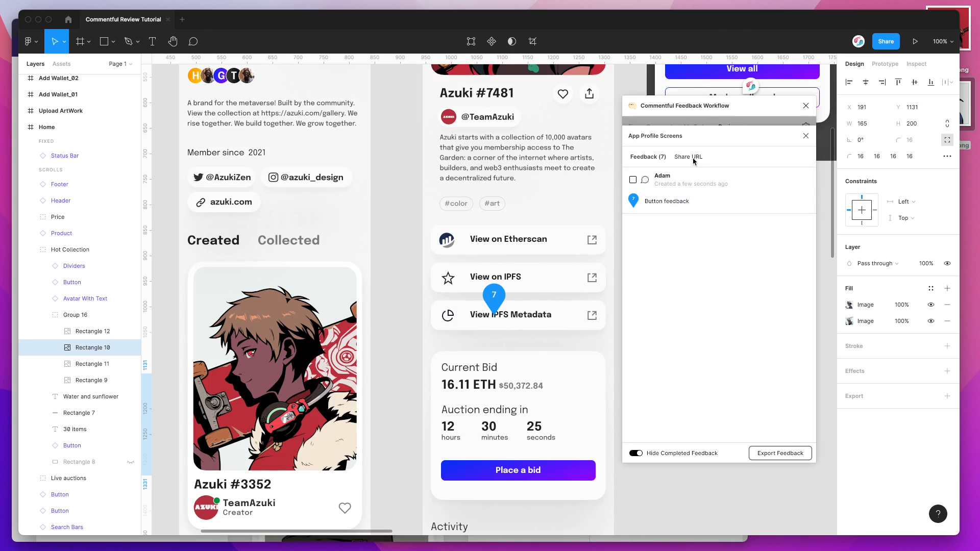
pyautogui.moveTo(709, 110); pyautogui.dragTo(709, 112)
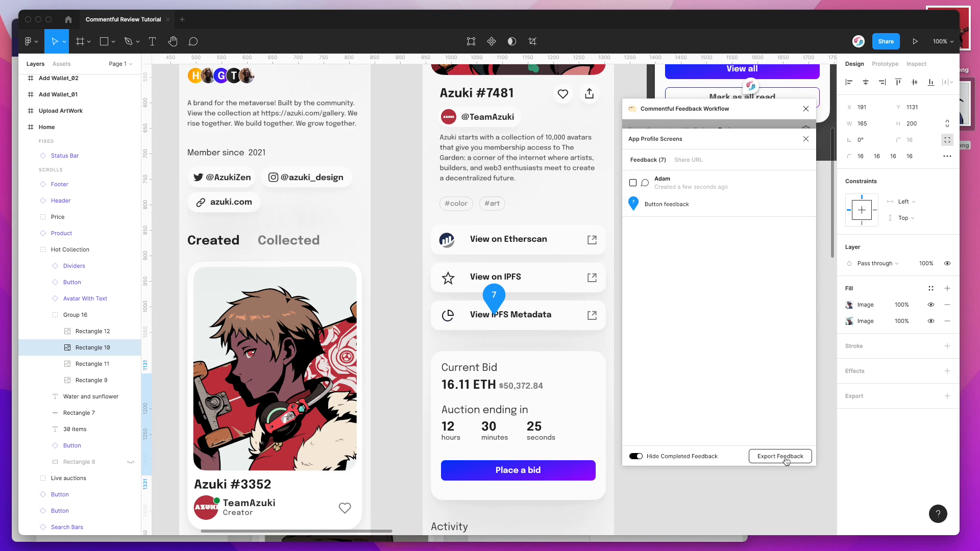
# Step: Export the feedback as a CSV file to the Desktop and open the exported file
pyautogui.click(780, 458)
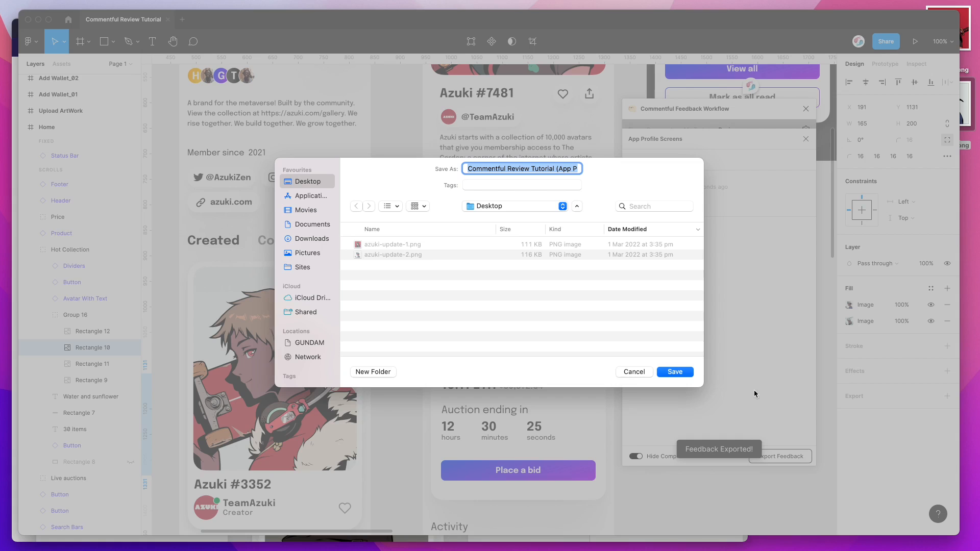
pyautogui.click(675, 372)
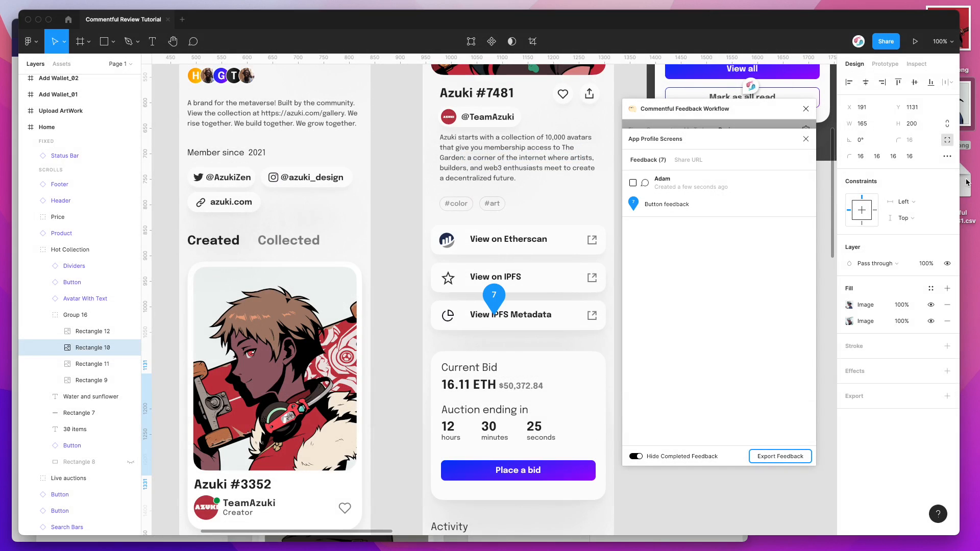
pyautogui.click(966, 183)
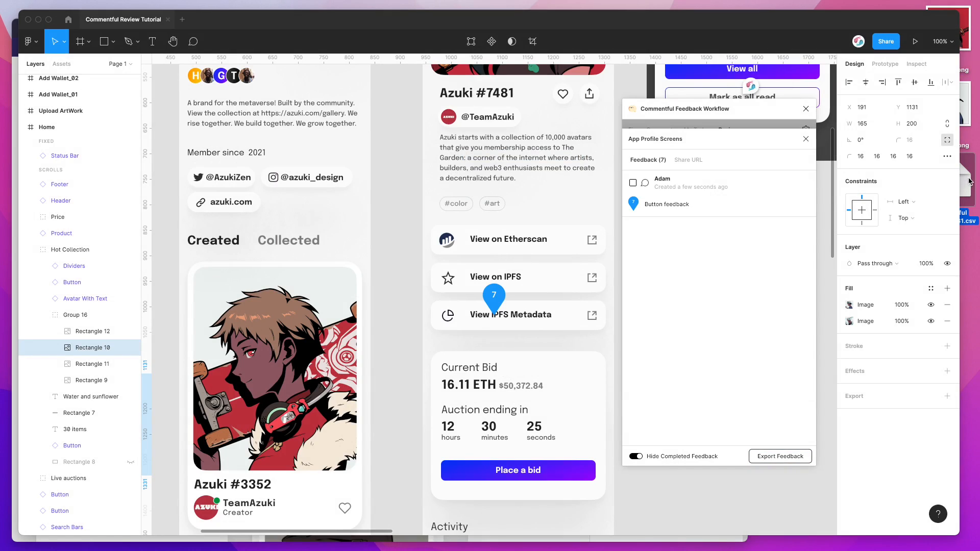
pyautogui.doubleClick(970, 182)
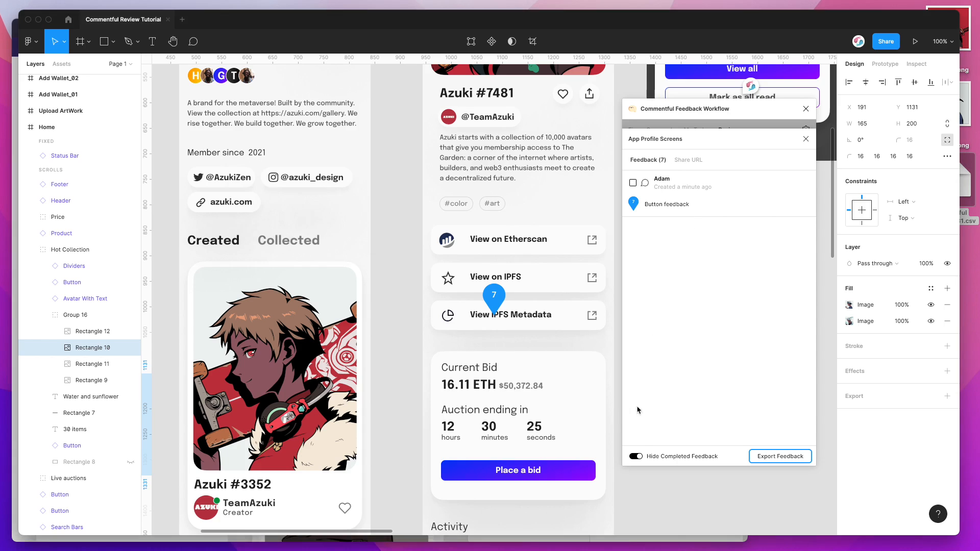
# Step: Show the completed feedback again in the plugin list and compare the list with the exported spreadsheet
pyautogui.click(655, 460)
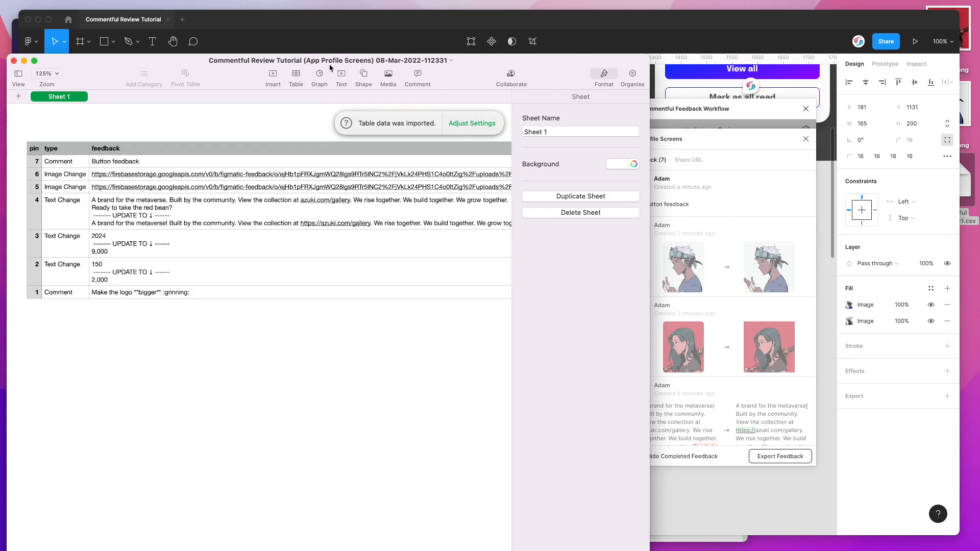
pyautogui.moveTo(329, 64); pyautogui.dragTo(416, 77)
pyautogui.hscroll(-1, 341, 261)
pyautogui.click(153, 308)
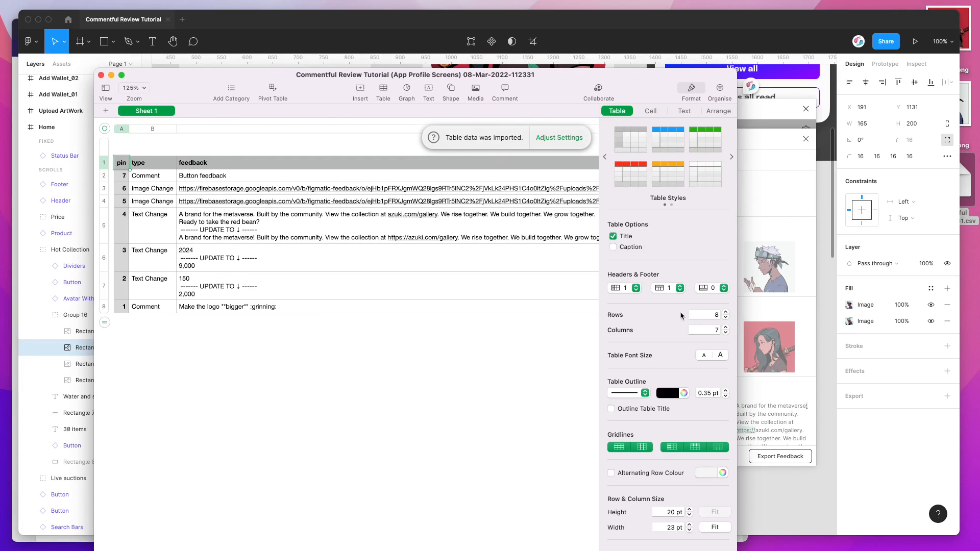
pyautogui.click(740, 308)
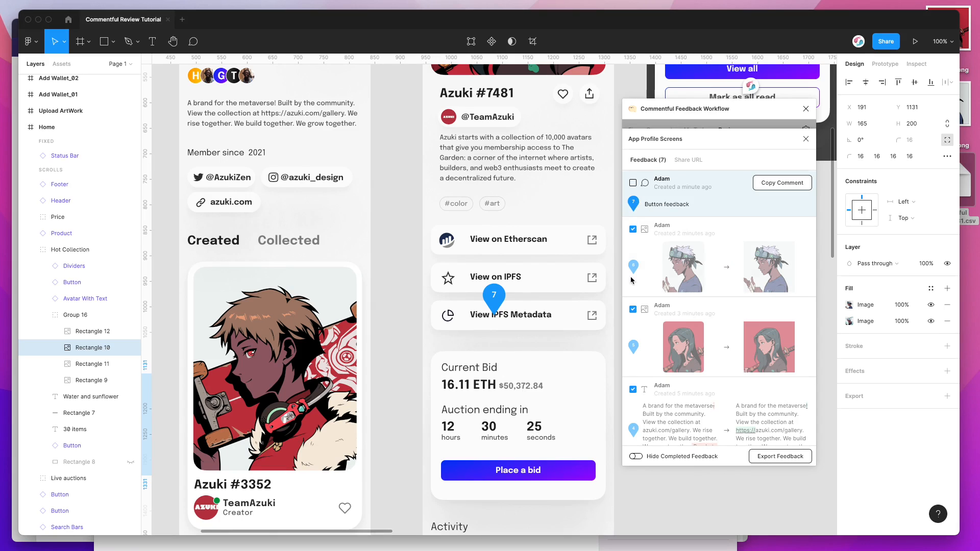
pyautogui.press('super+Tab')
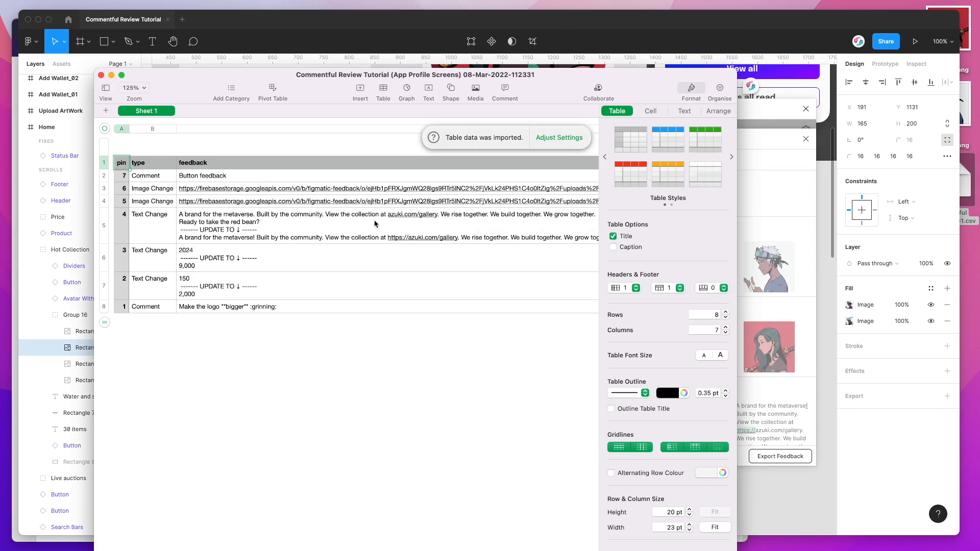
# Step: Examine the pin, type and feedback columns of the exported spreadsheet, including the comment, image change and text change rows
pyautogui.click(150, 169)
pyautogui.click(148, 177)
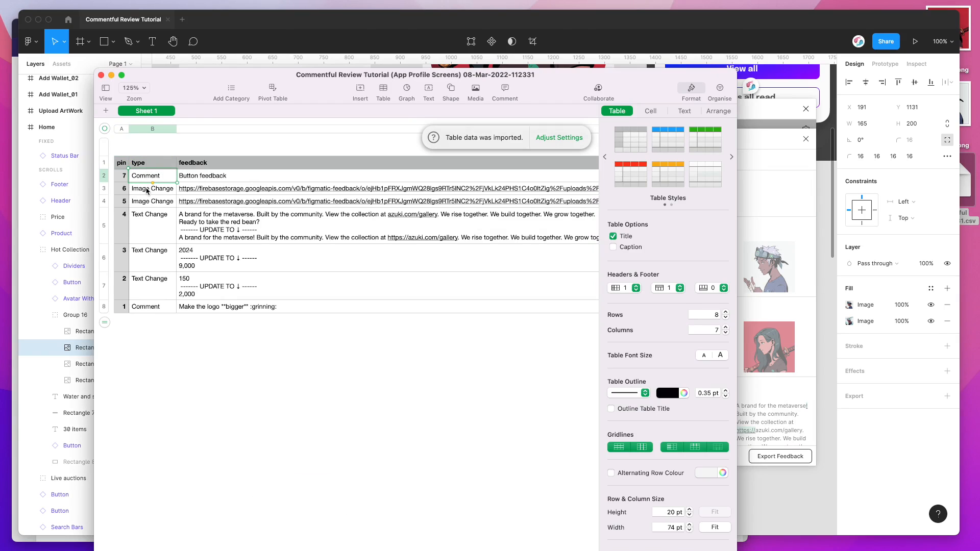
pyautogui.click(124, 178)
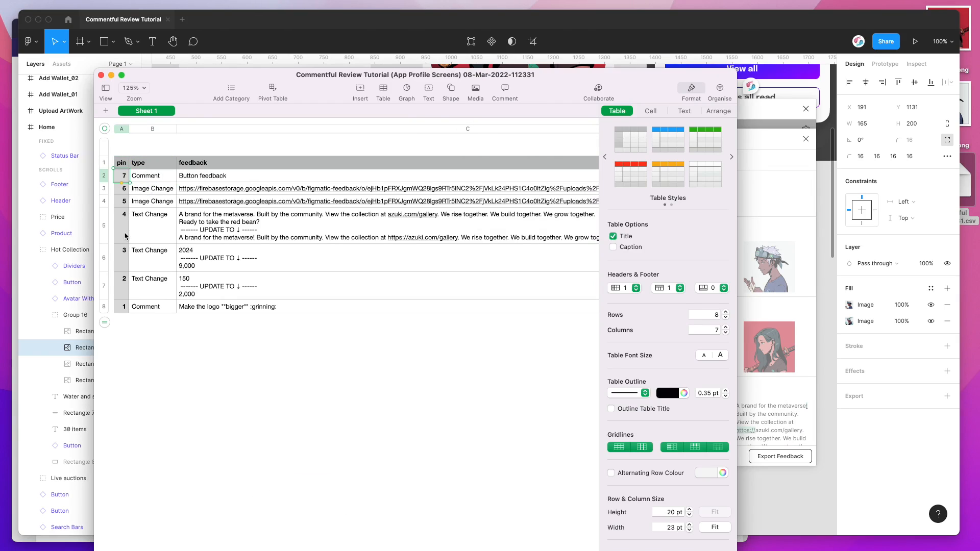
pyautogui.click(197, 179)
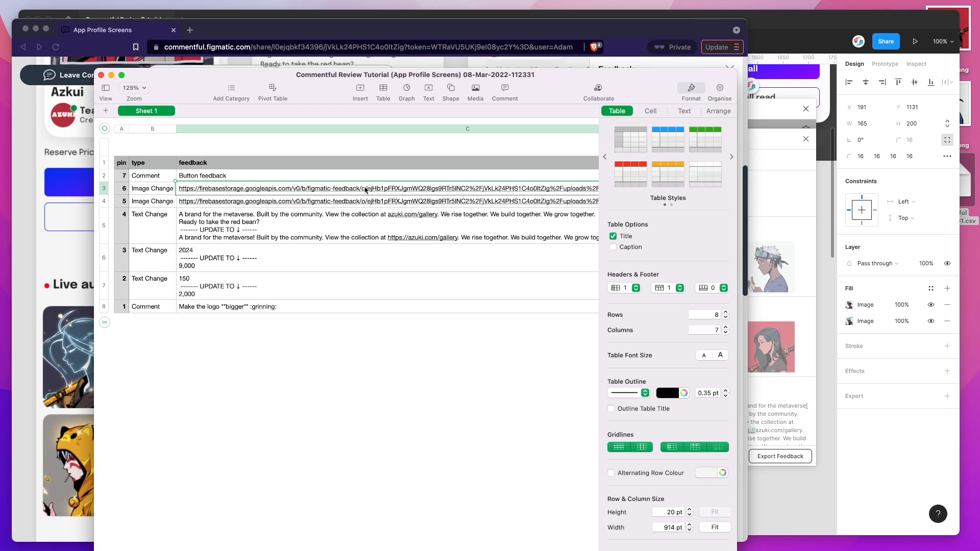
pyautogui.click(322, 217)
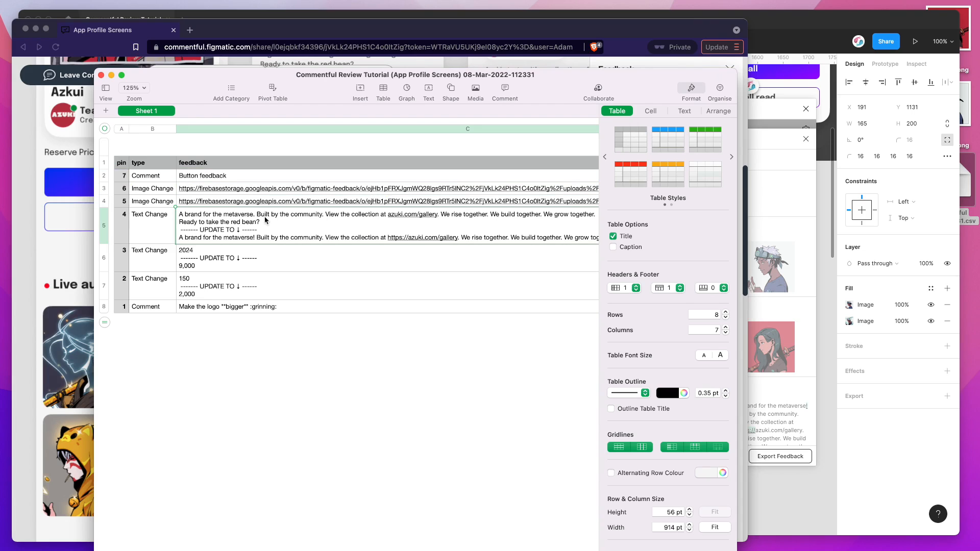
pyautogui.doubleClick(192, 216)
pyautogui.tripleClick(192, 217)
pyautogui.doubleClick(191, 252)
pyautogui.moveTo(200, 267); pyautogui.dragTo(178, 267)
pyautogui.click(196, 249)
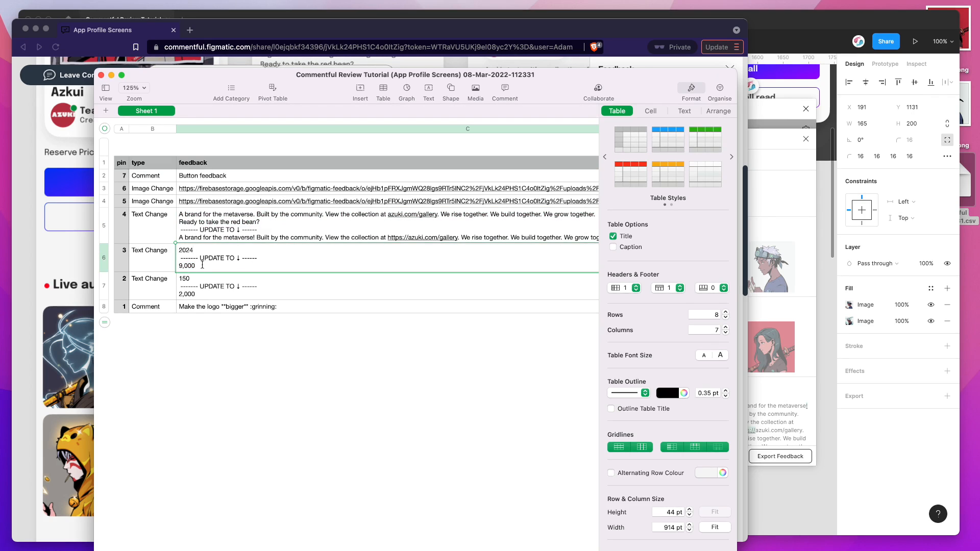
# Step: Examine the completed, created_at, updated_at and link columns of the exported spreadsheet and return to its first columns
pyautogui.hscroll(10, 202, 265)
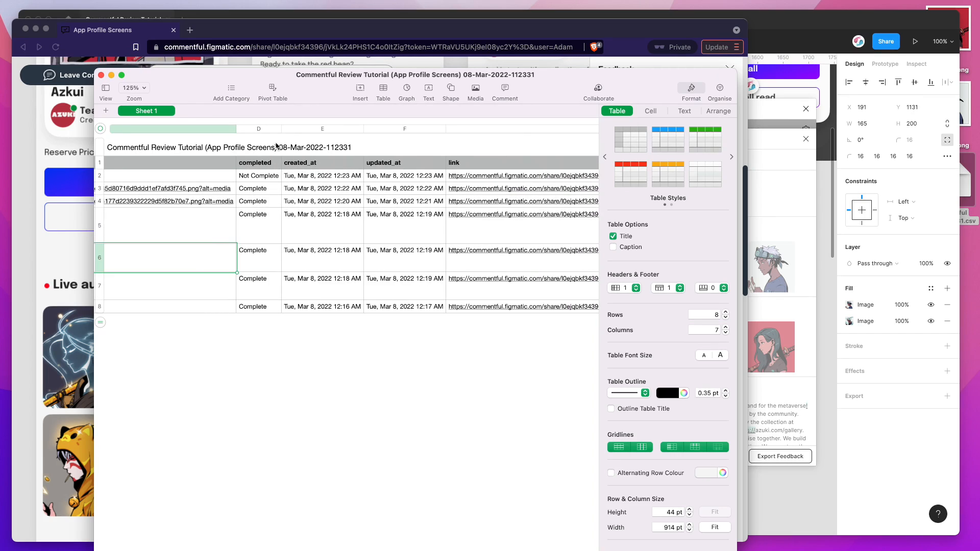
pyautogui.click(260, 177)
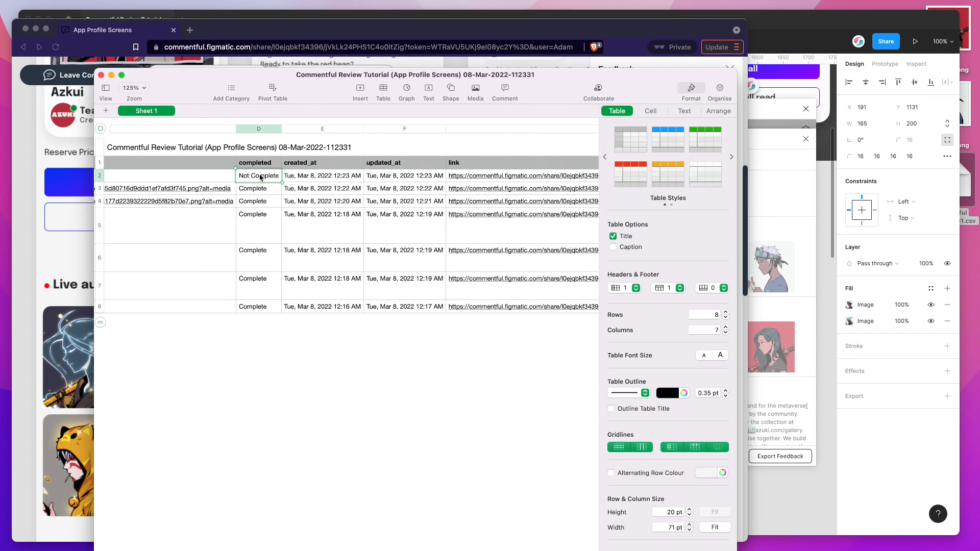
pyautogui.click(306, 190)
pyautogui.hscroll(10, 401, 199)
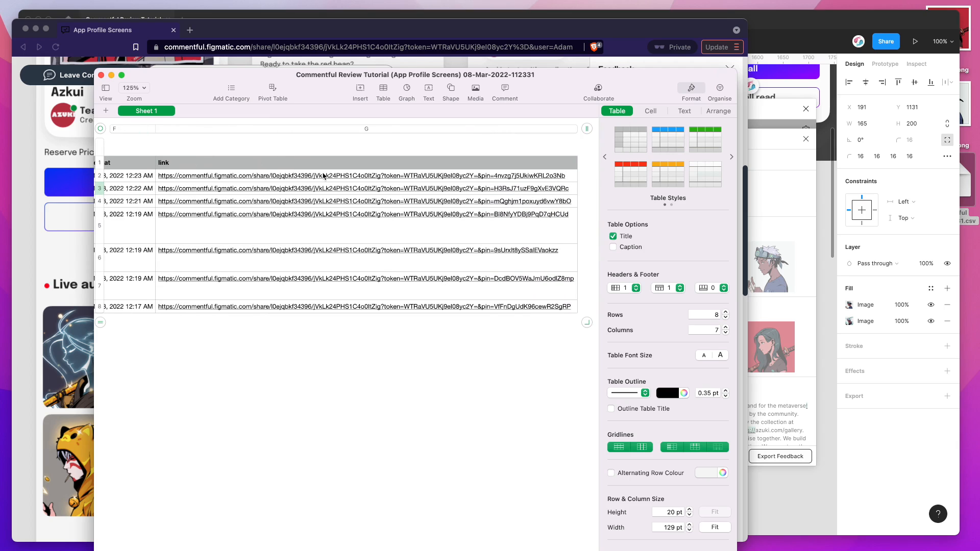
pyautogui.hscroll(-10, 313, 178)
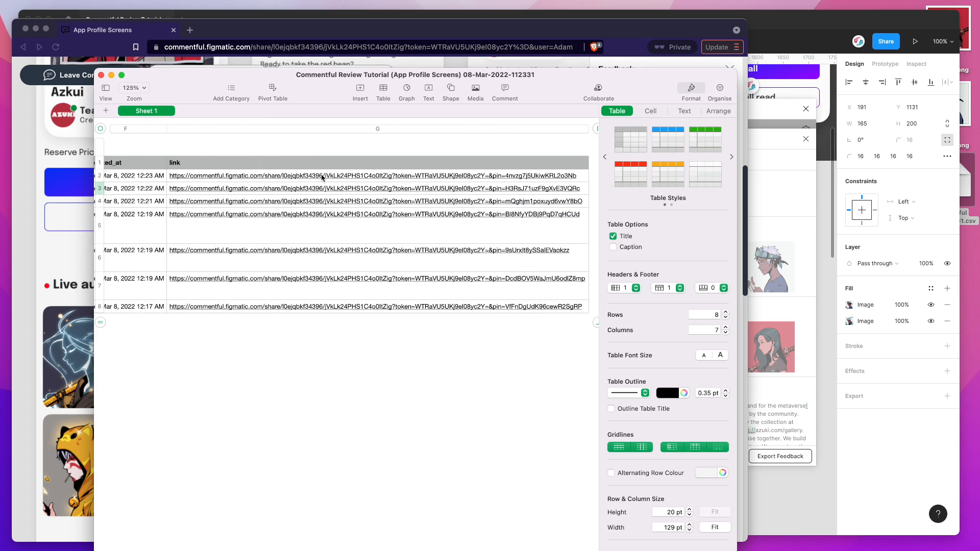
pyautogui.hscroll(-8, 292, 177)
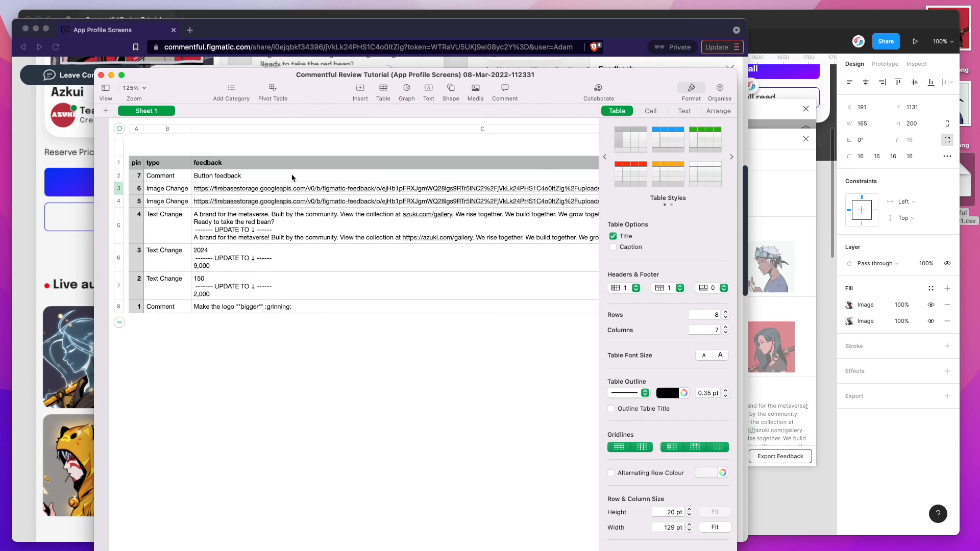
pyautogui.moveTo(311, 83); pyautogui.dragTo(312, 88)
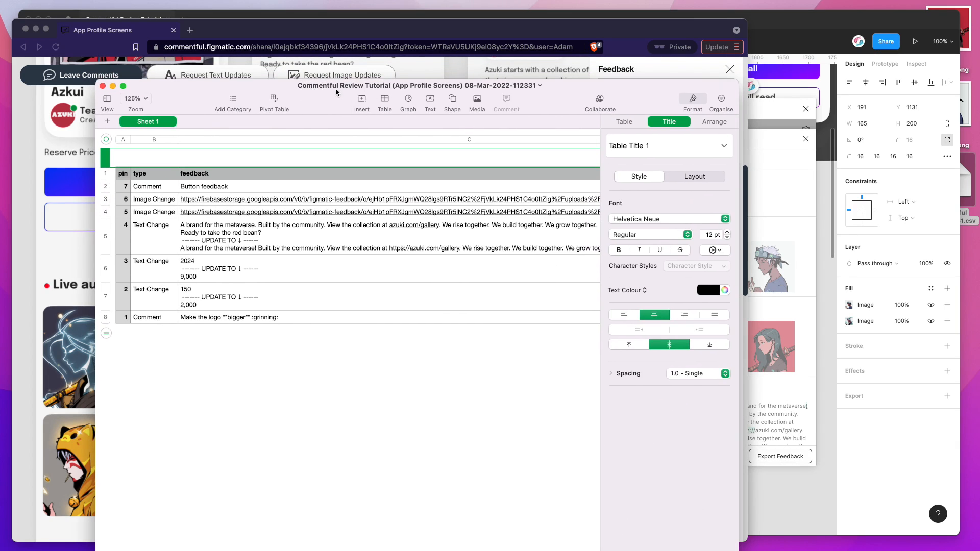
# Step: Minimize the exported spreadsheet and open the comment about the openArt logo on the Detail_Current bid screen of the shared review page
pyautogui.click(112, 87)
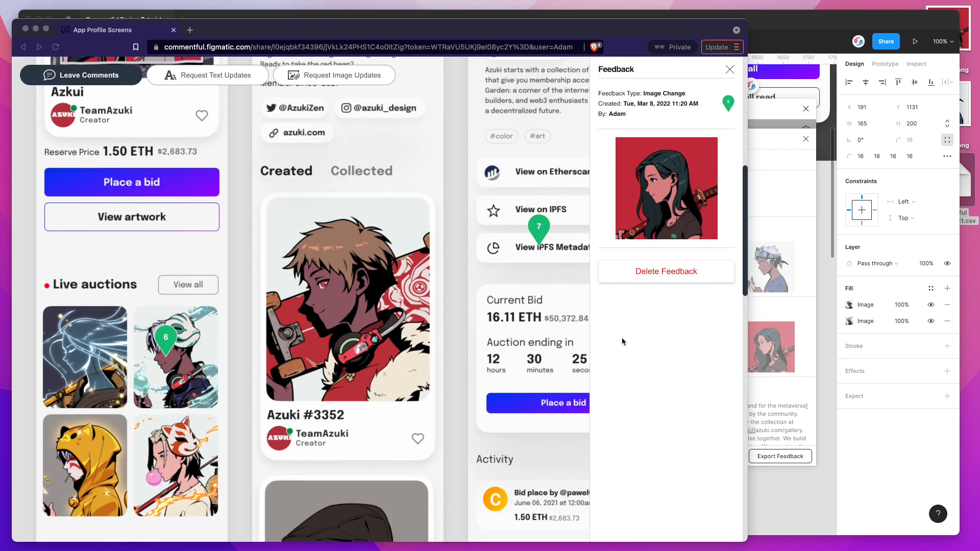
pyautogui.scroll(10, 453, 199)
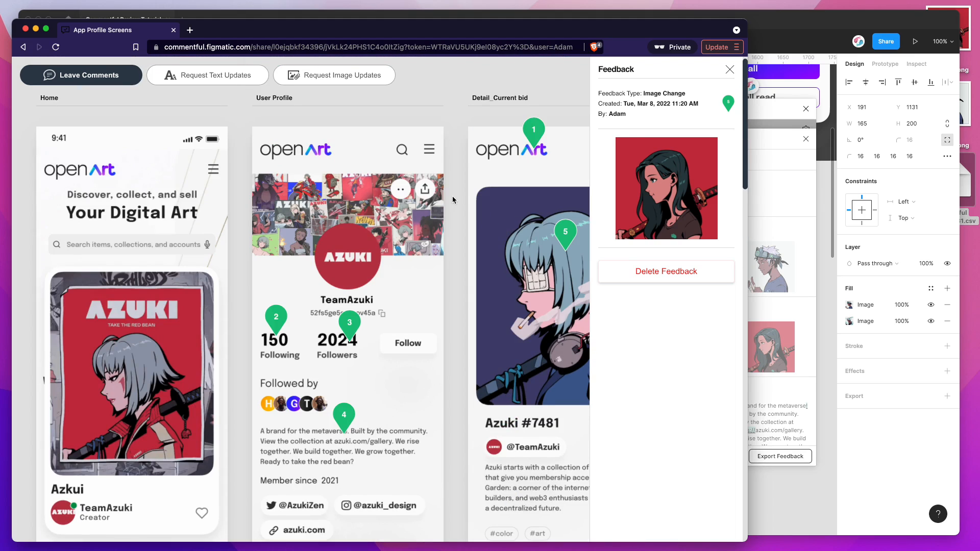
pyautogui.scroll(1, 453, 200)
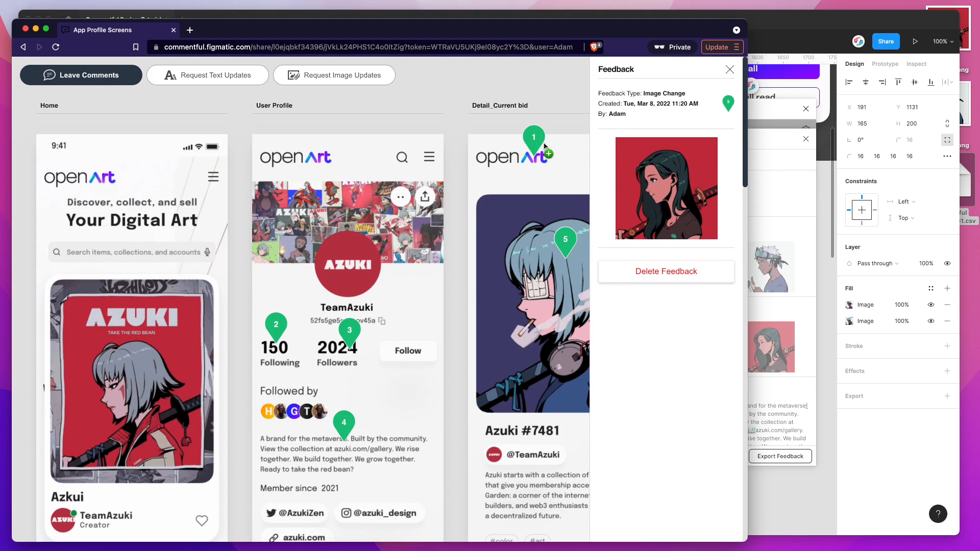
pyautogui.click(534, 142)
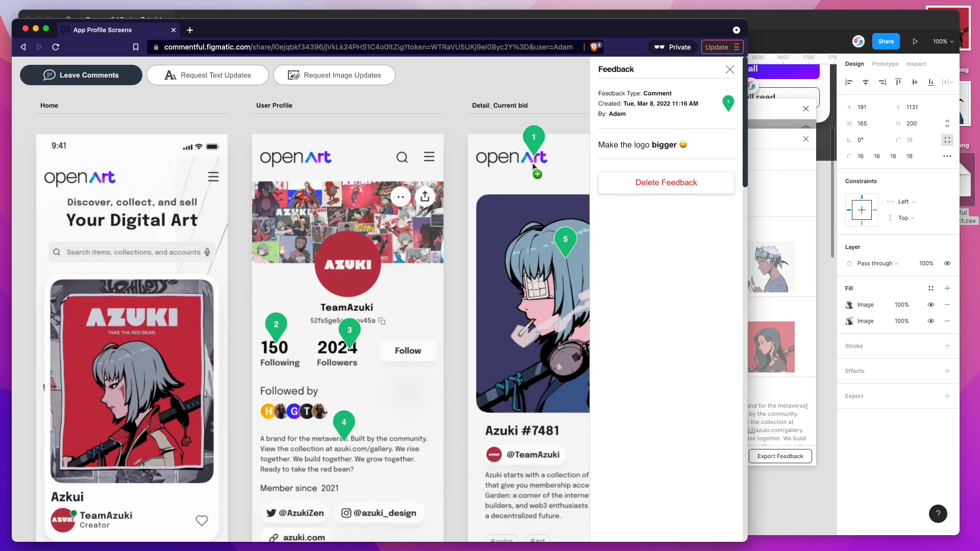
# Step: Open the text change request on the User Profile screen's 2024 followers count and delete that feedback
pyautogui.click(351, 332)
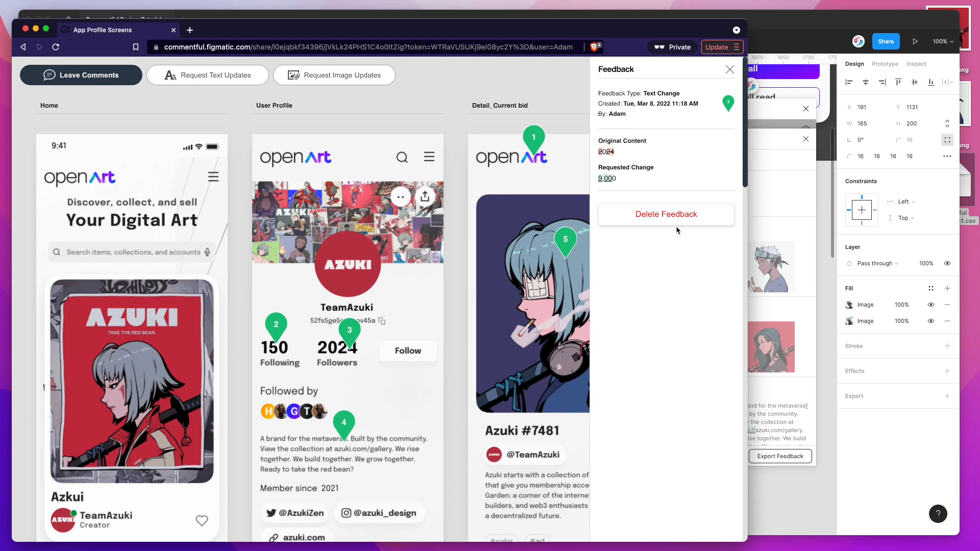
pyautogui.click(654, 219)
pyautogui.click(468, 105)
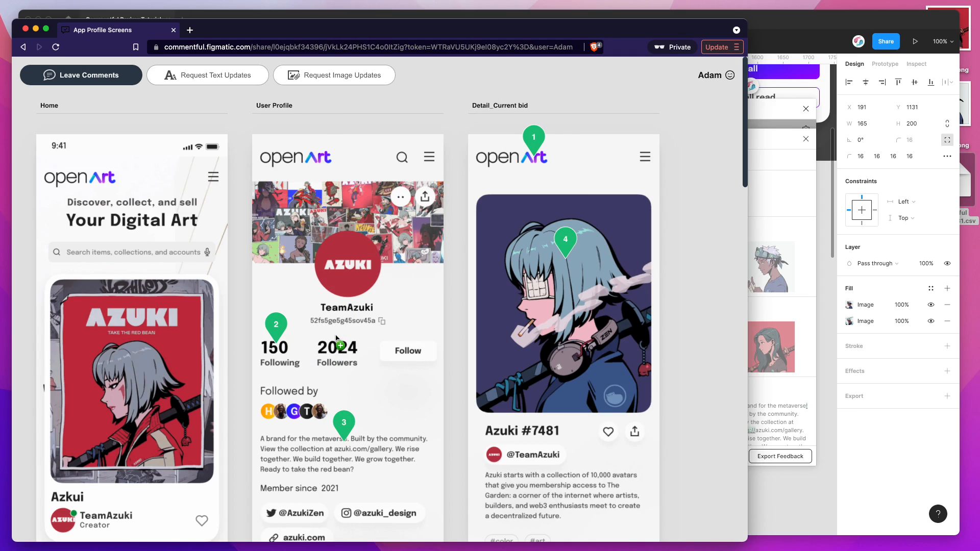
# Step: Switch to Figma and check the App Profile Screens feedback list for the deleted followers request
pyautogui.click(781, 207)
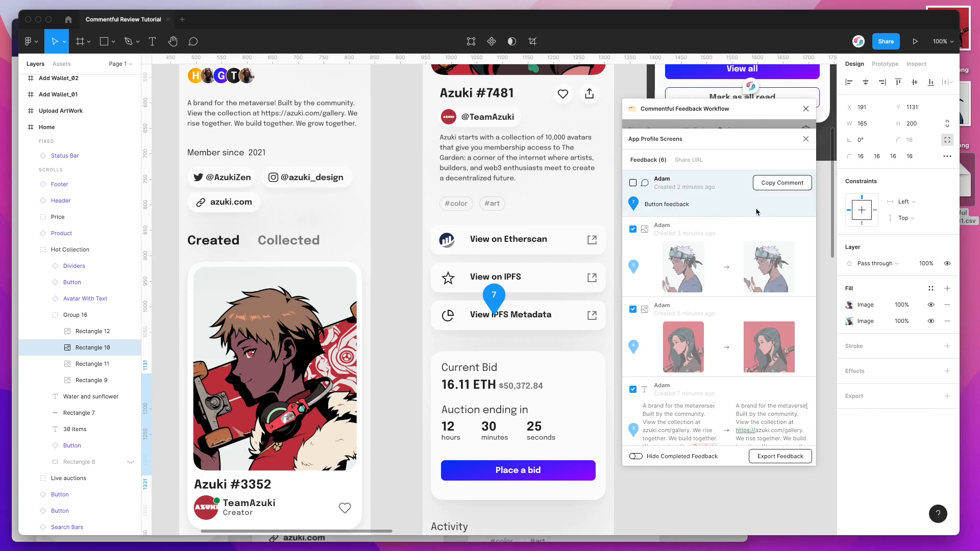
pyautogui.scroll(-1, 700, 235)
pyautogui.scroll(-3, 700, 235)
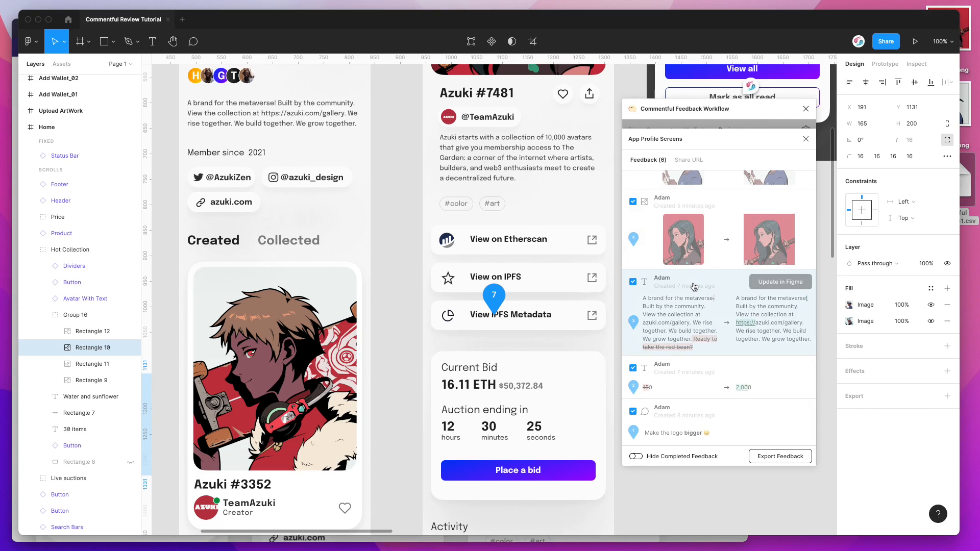
pyautogui.scroll(4, 689, 373)
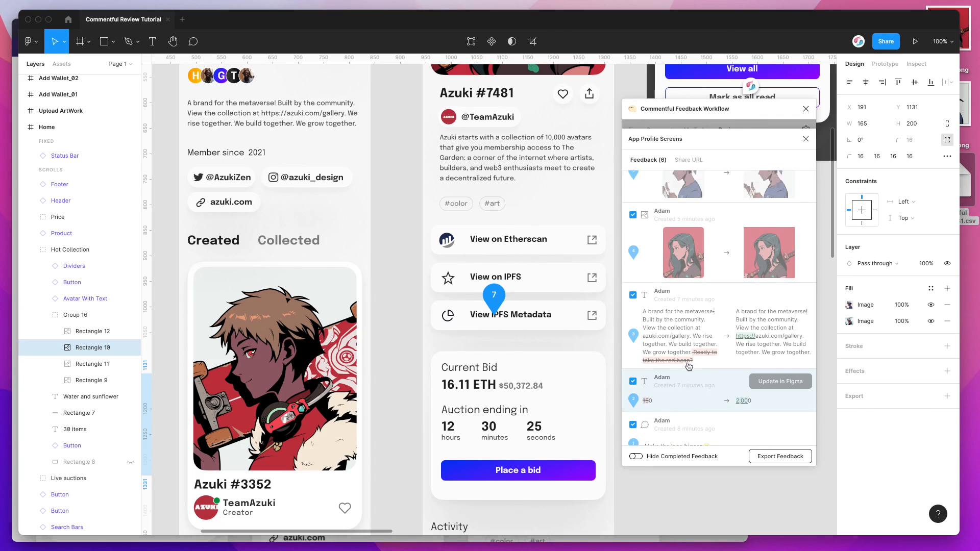
pyautogui.moveTo(719, 116); pyautogui.dragTo(725, 121)
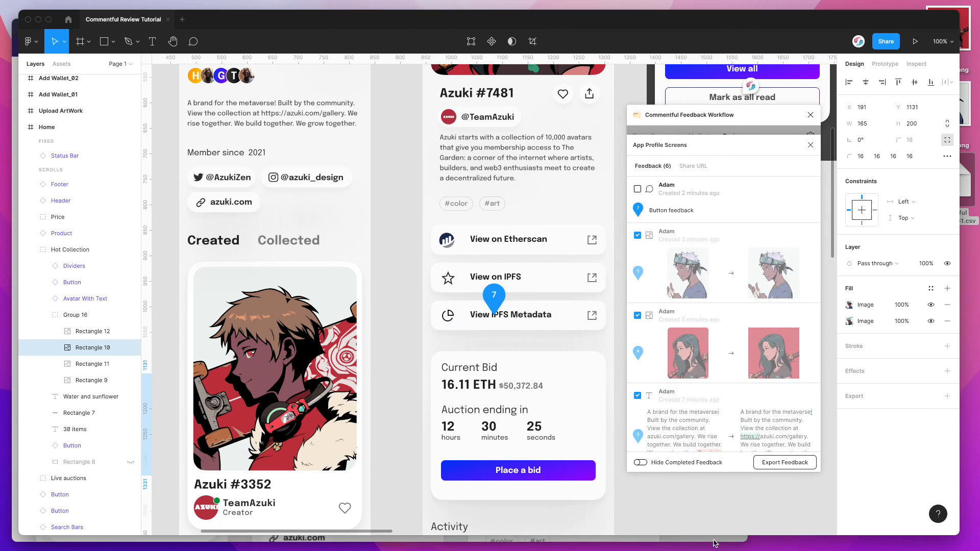
# Step: Return to the shared review page and compare its image update, text update and comment modes, ending in Leave Comments
pyautogui.click(715, 539)
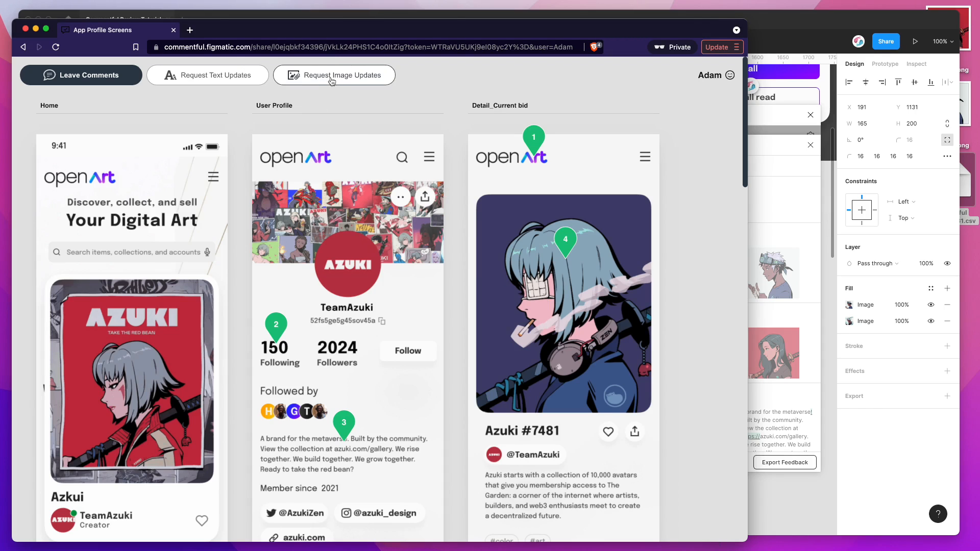
pyautogui.click(332, 80)
pyautogui.click(227, 77)
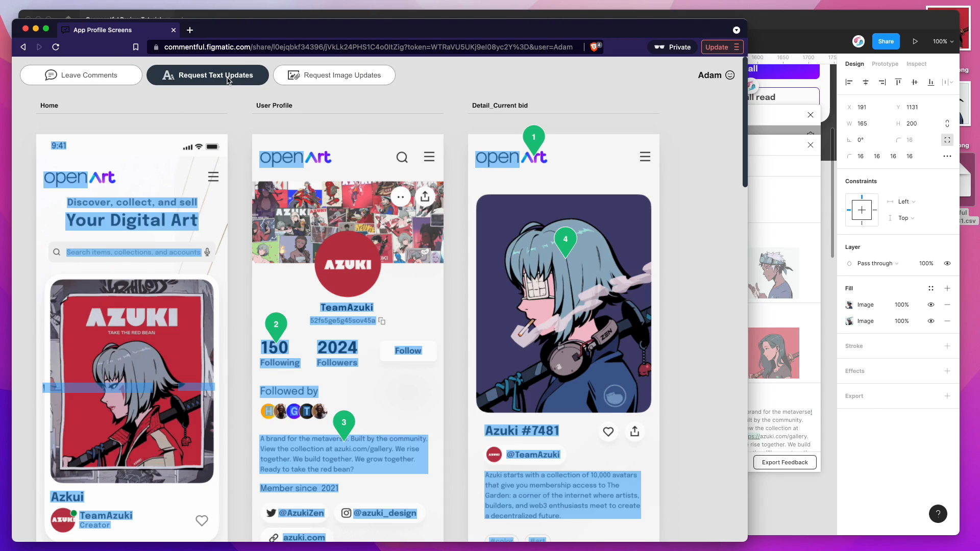
pyautogui.click(87, 76)
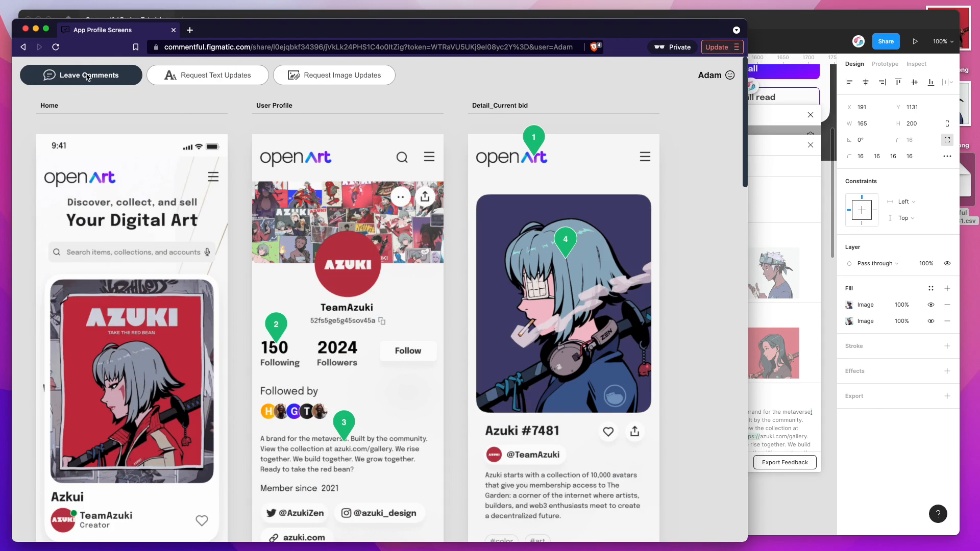
pyautogui.click(219, 77)
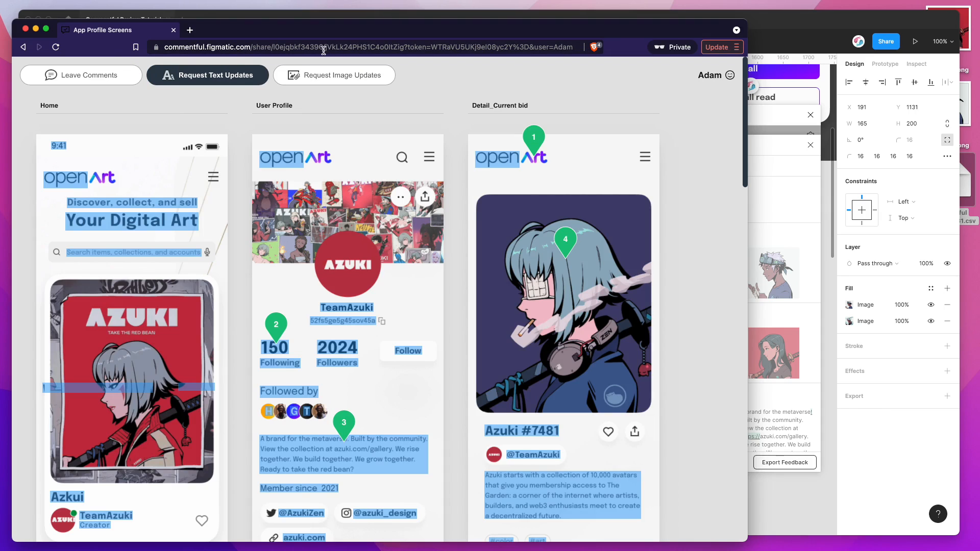
pyautogui.click(121, 81)
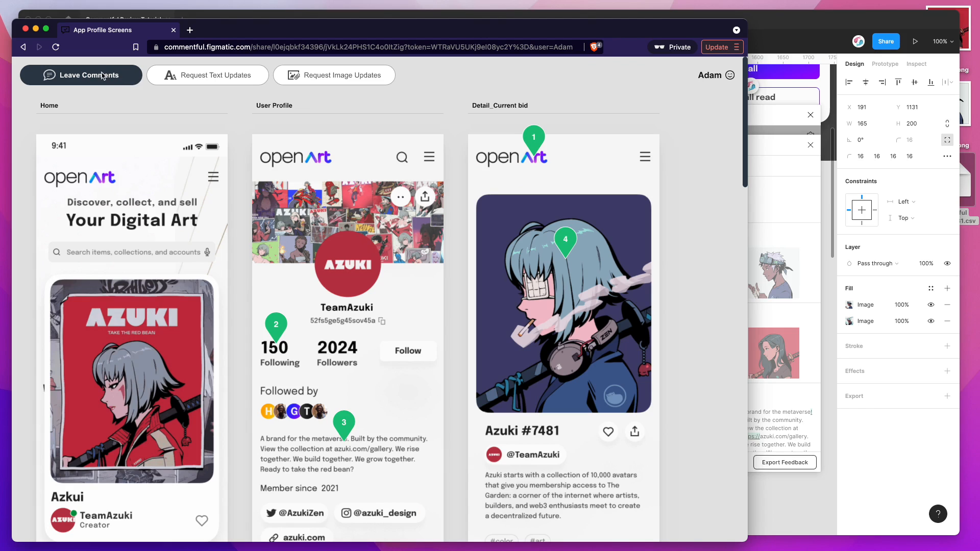
pyautogui.click(227, 75)
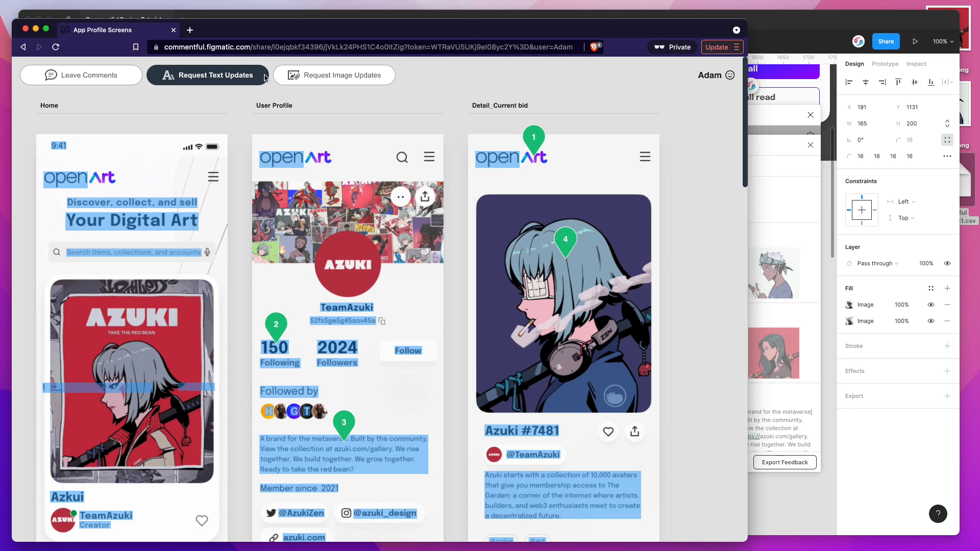
pyautogui.click(330, 77)
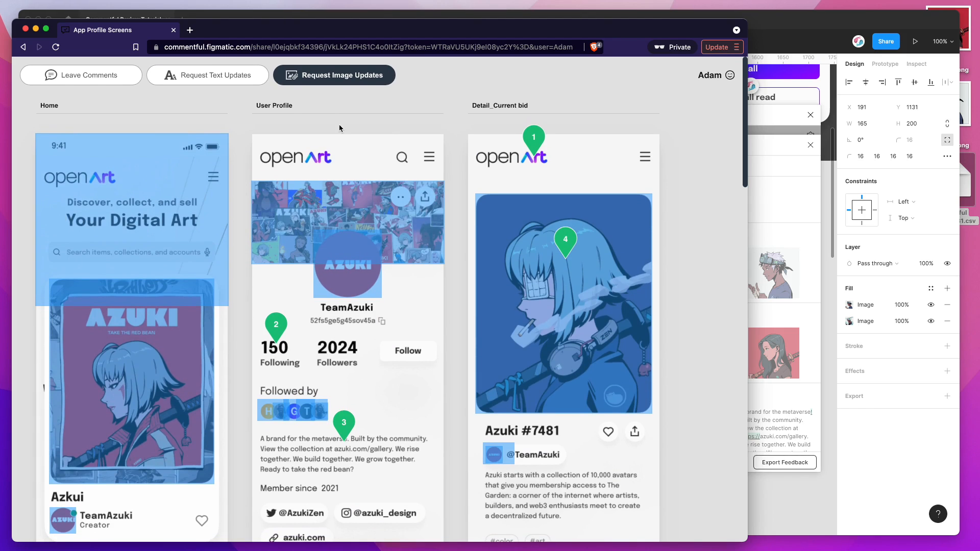
pyautogui.click(232, 79)
pyautogui.click(116, 80)
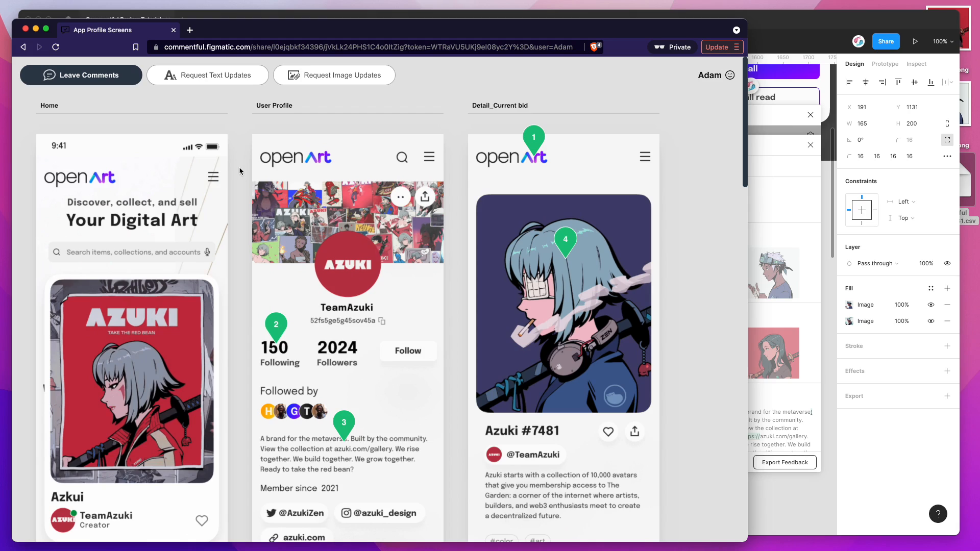
# Step: Switch to Figma and locate the Live auctions image change and the Button feedback comment on the canvas from their list pins
pyautogui.click(782, 213)
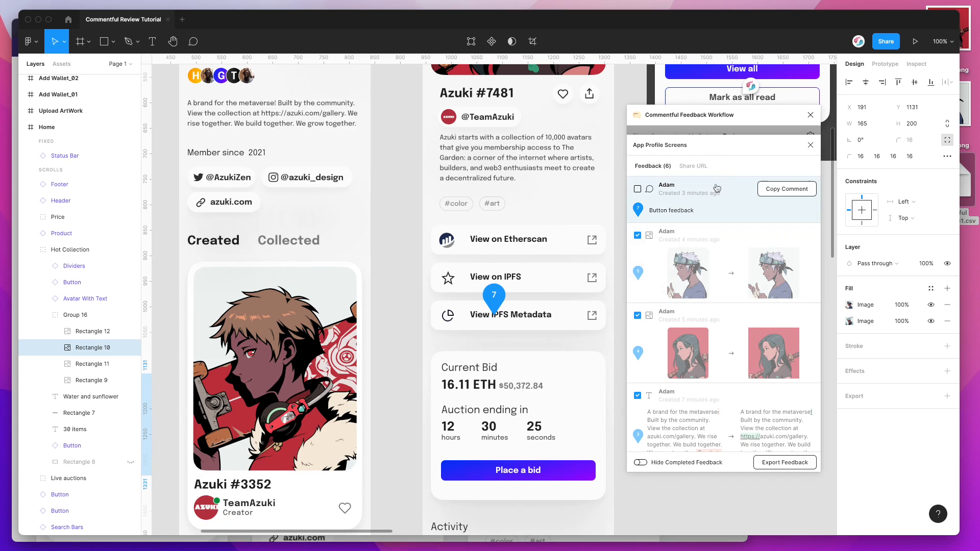
pyautogui.moveTo(769, 200)
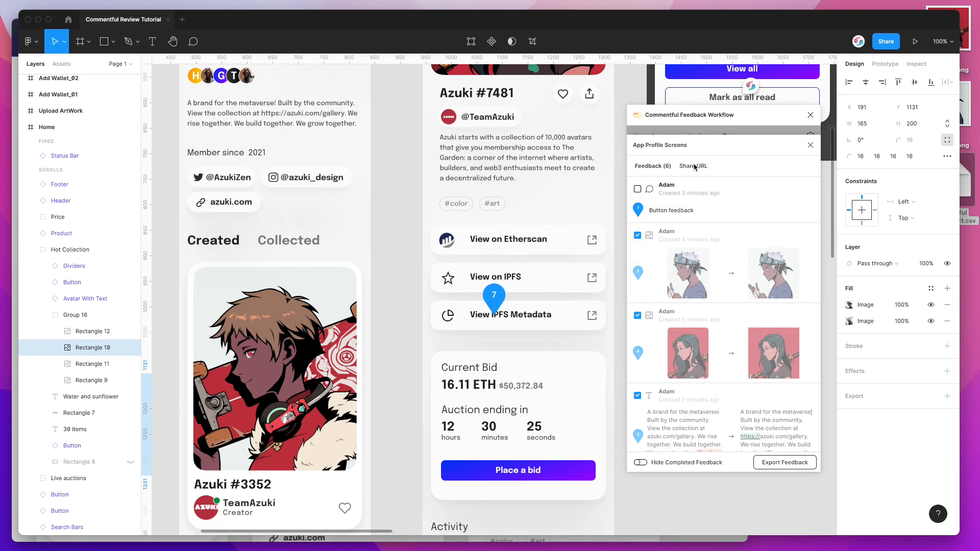
pyautogui.moveTo(653, 278)
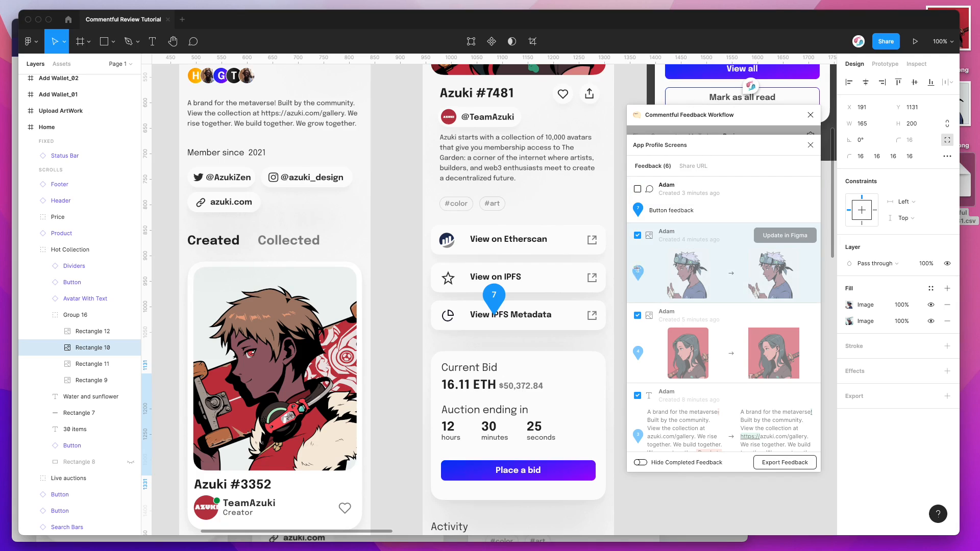
pyautogui.scroll(-1, 636, 272)
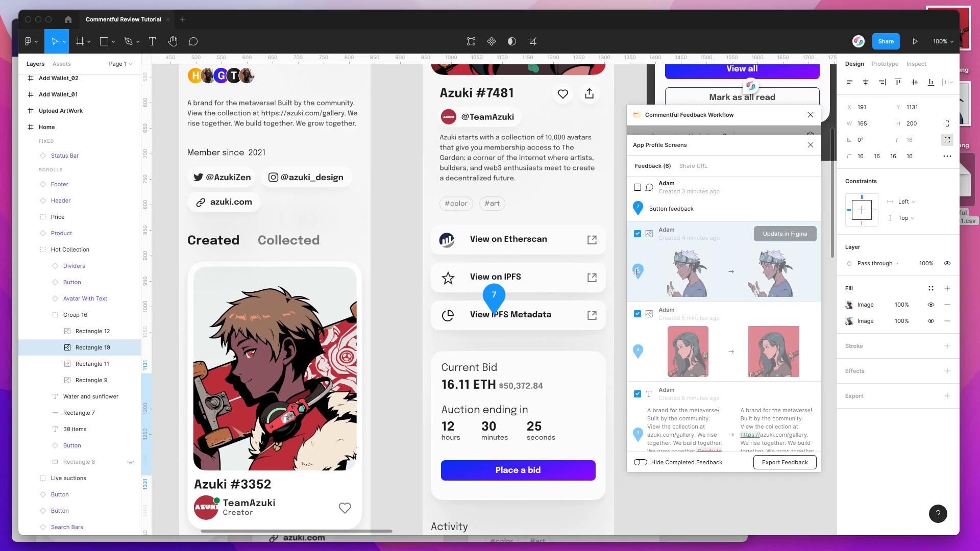
pyautogui.scroll(-1, 636, 271)
pyautogui.click(638, 267)
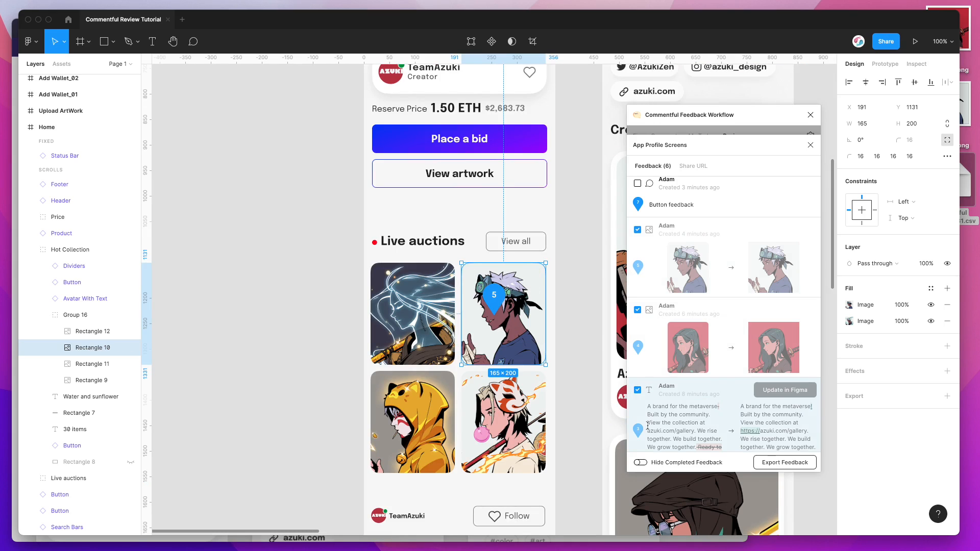
pyautogui.scroll(1, 638, 209)
pyautogui.click(638, 210)
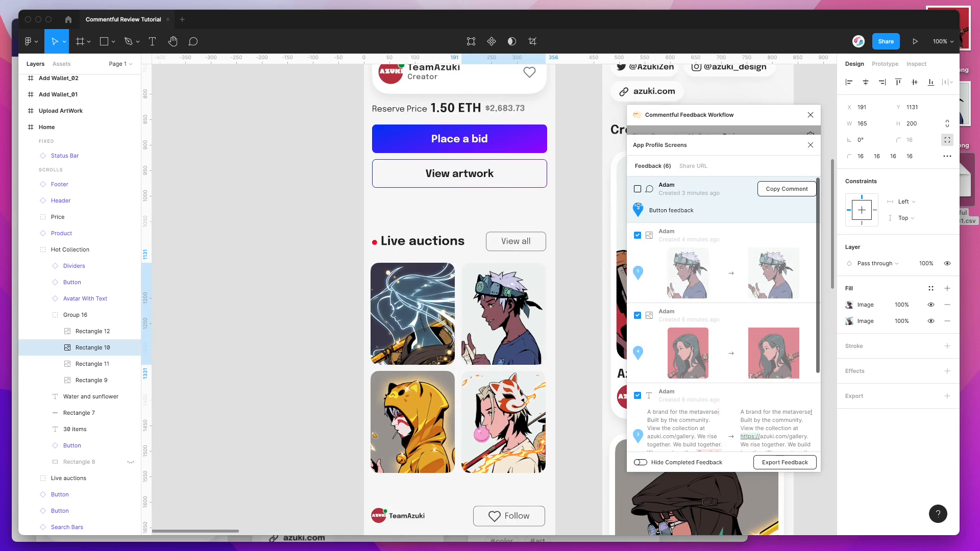
# Step: Examine the updated User Profile and Detail_Current bid screens on the canvas and move the Commentful Feedback Workflow window slightly lower
pyautogui.scroll(3, 583, 212)
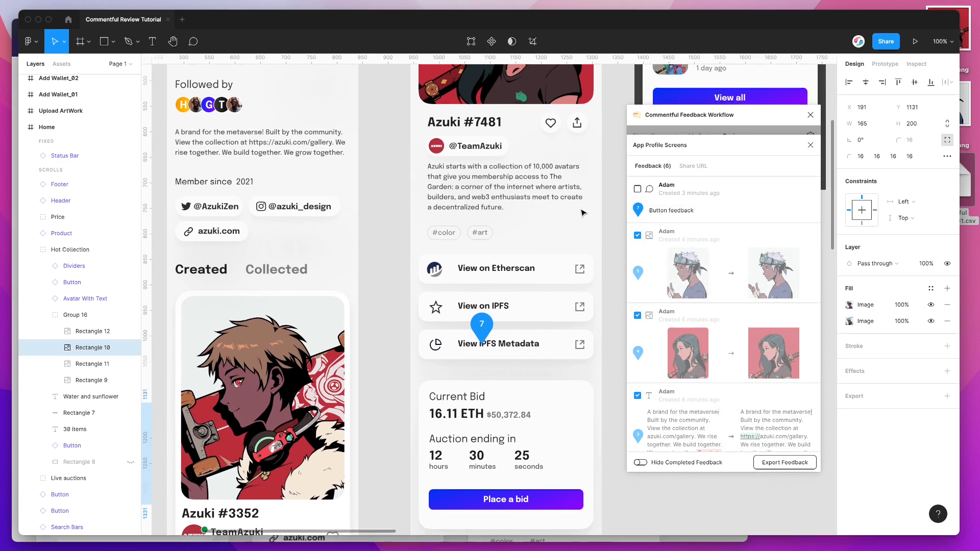
pyautogui.scroll(3, 583, 212)
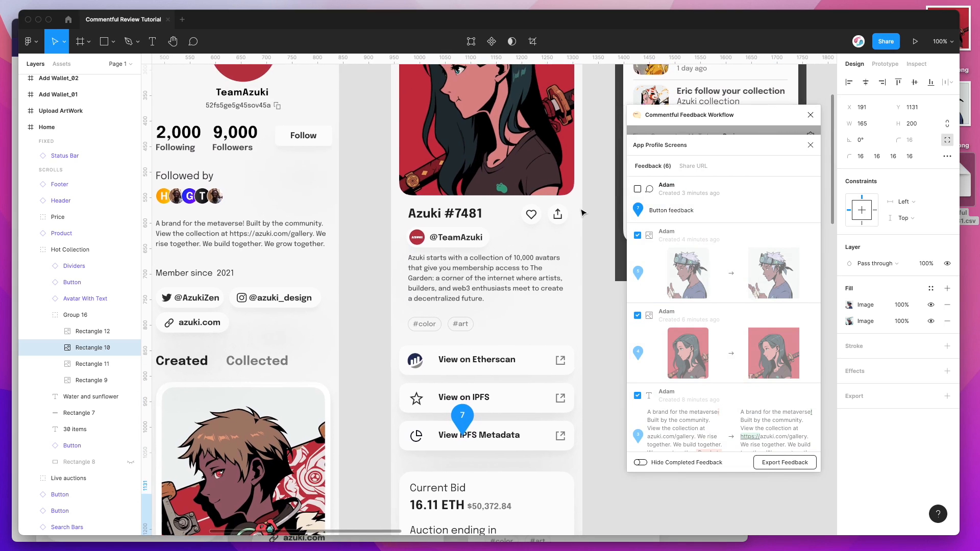
pyautogui.scroll(3, 583, 212)
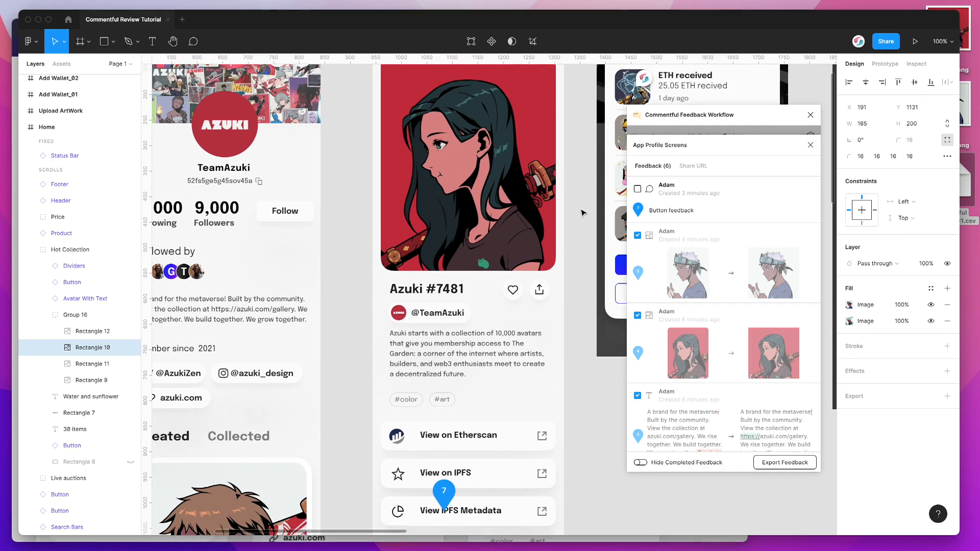
pyautogui.scroll(-1, 583, 212)
pyautogui.moveTo(688, 213)
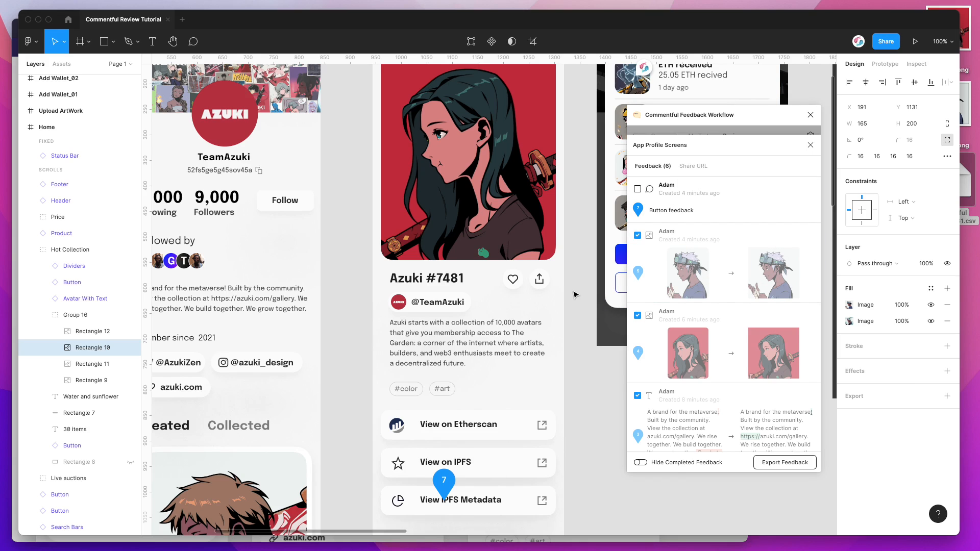
pyautogui.scroll(3, 584, 292)
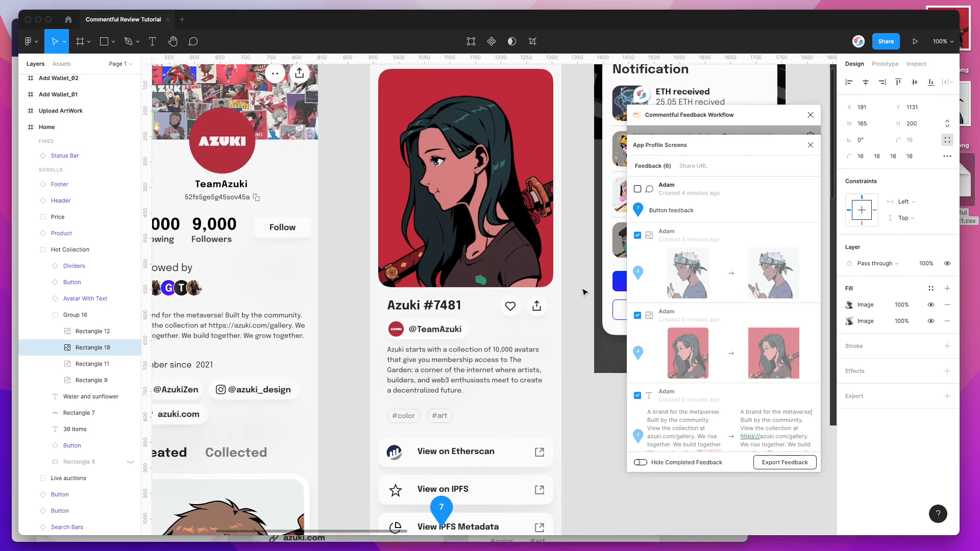
pyautogui.scroll(1, 582, 284)
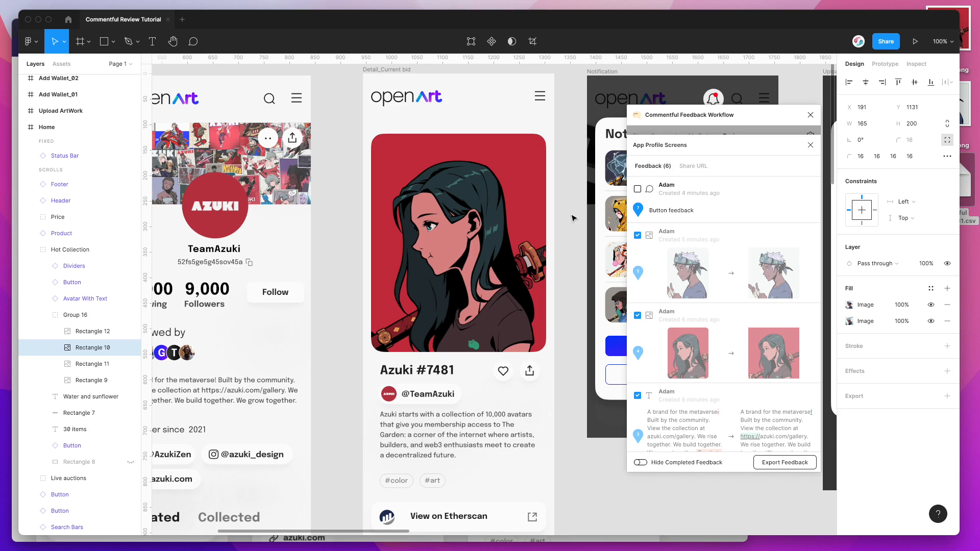
pyautogui.scroll(2, 569, 143)
pyautogui.hscroll(1, 569, 143)
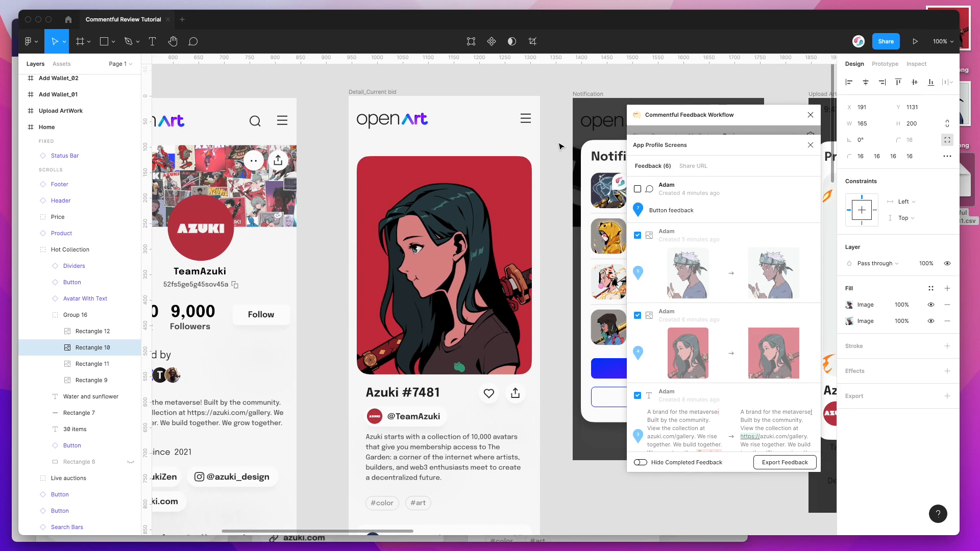
pyautogui.moveTo(734, 116); pyautogui.dragTo(733, 123)
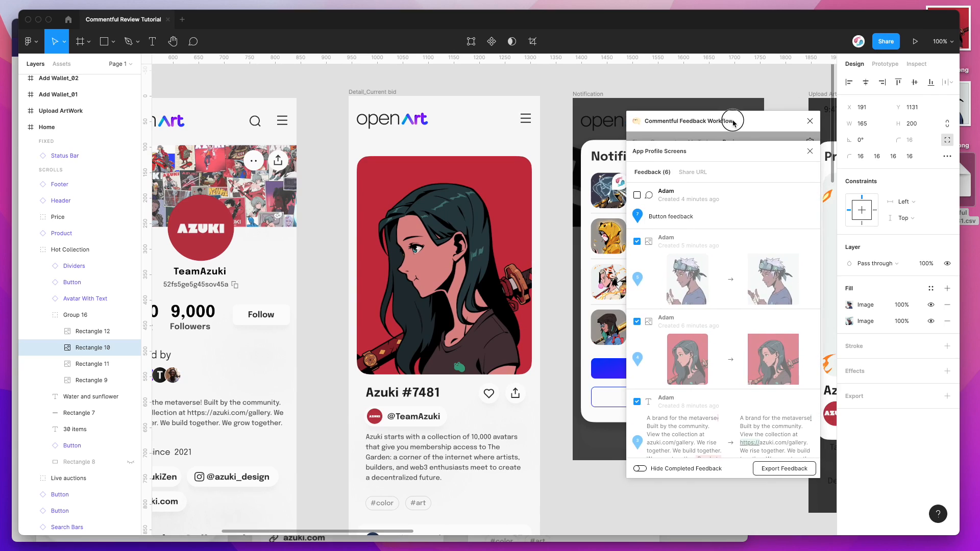